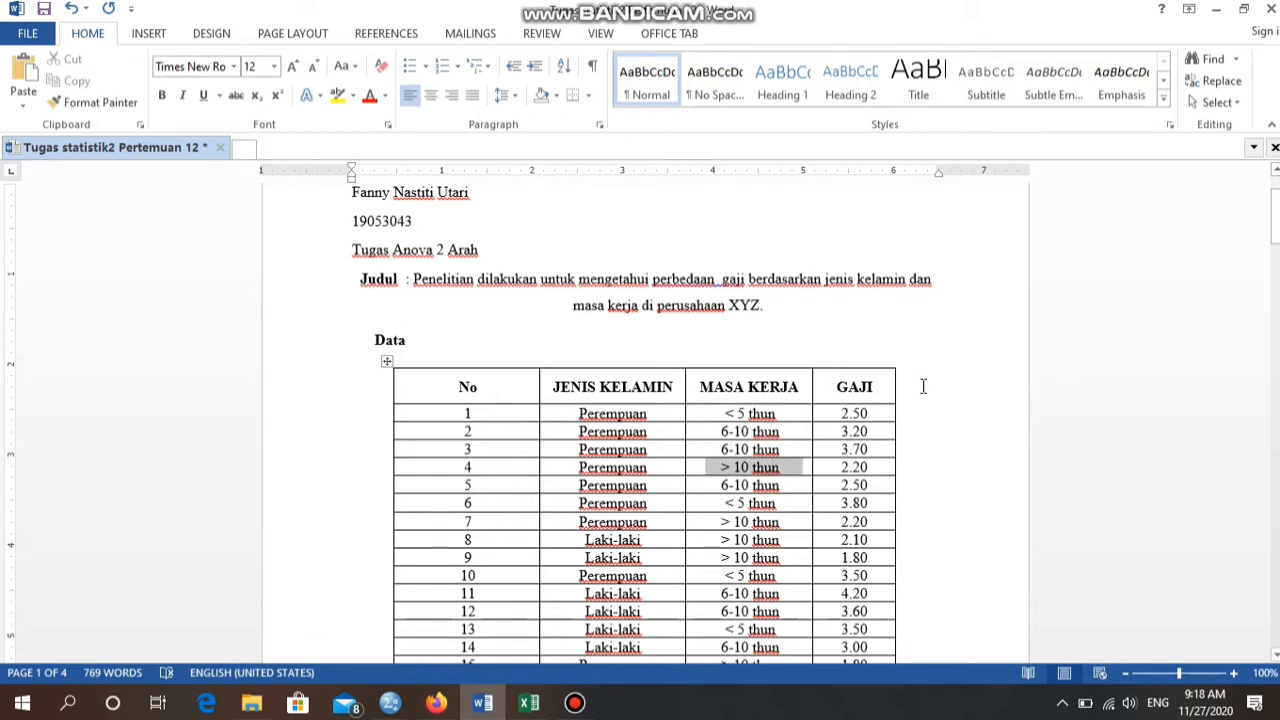
Switch from the Word report to the Anova 2 arah workbook in Excel and view its gender, length-of-service and salary data.
left_click(842, 431)
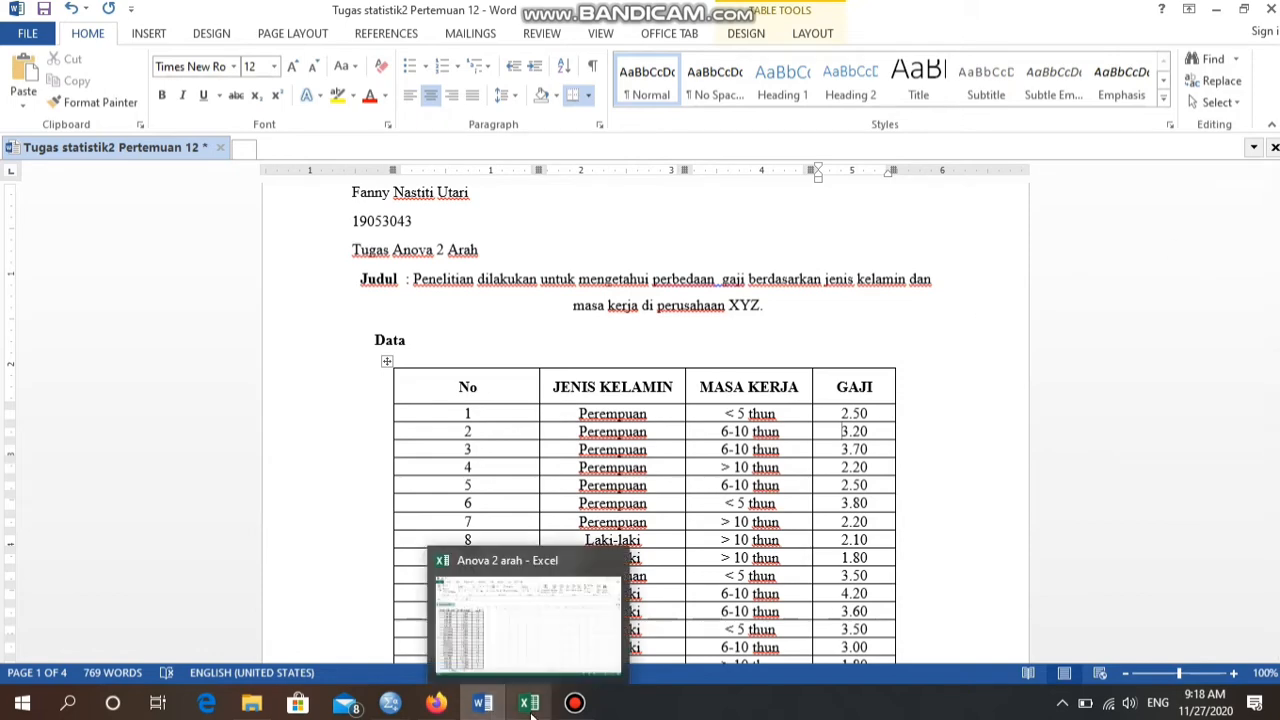
left_click(537, 640)
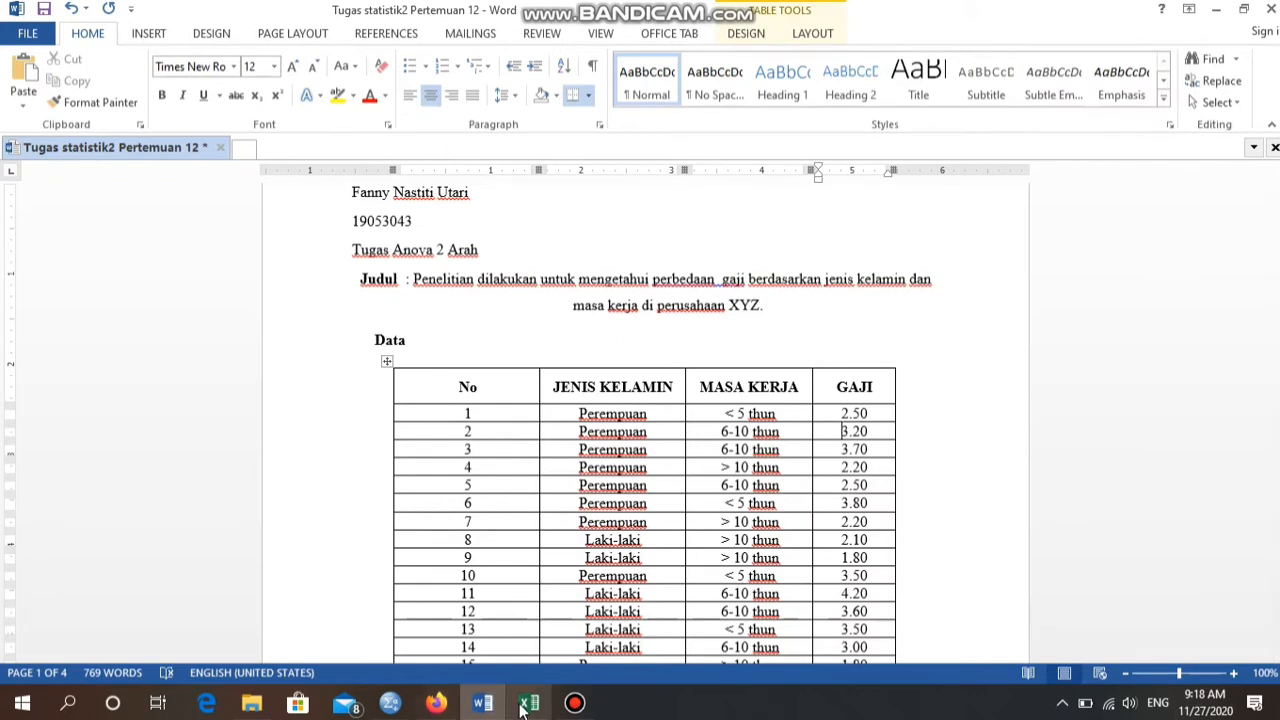
mouse_move(521, 708)
left_click(480, 655)
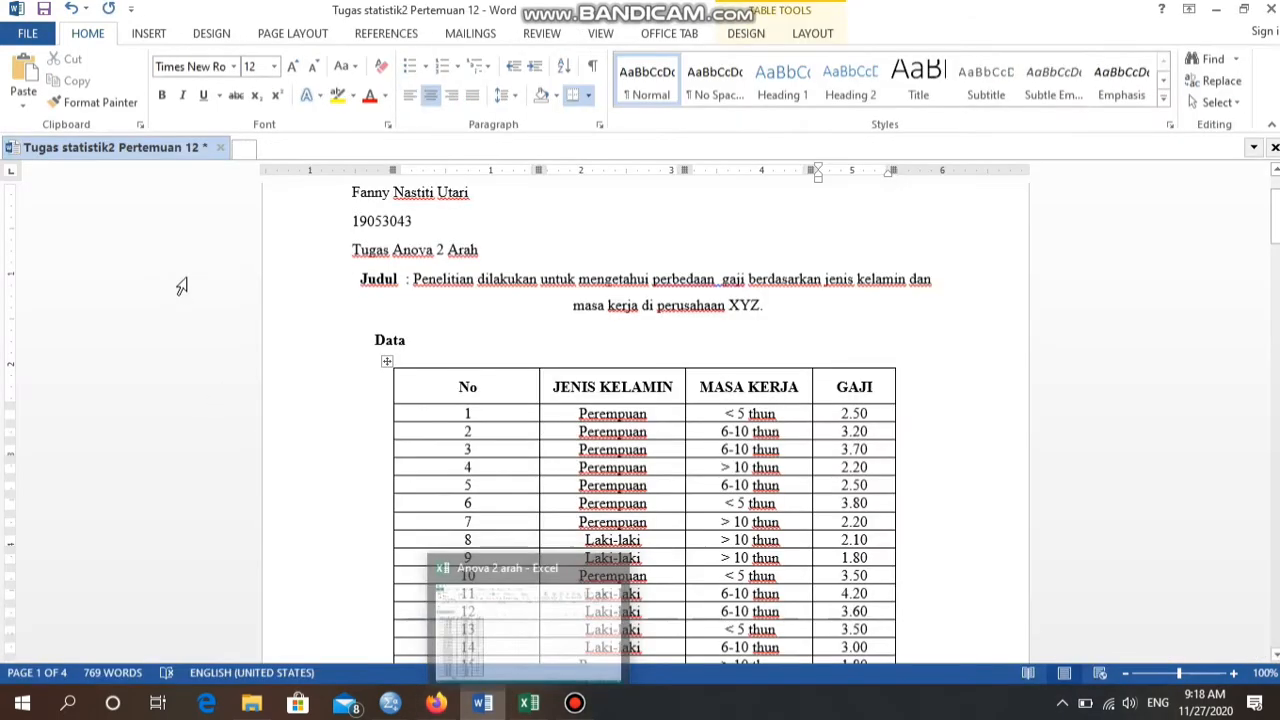
left_click(518, 706)
key("Left")
key("Left")
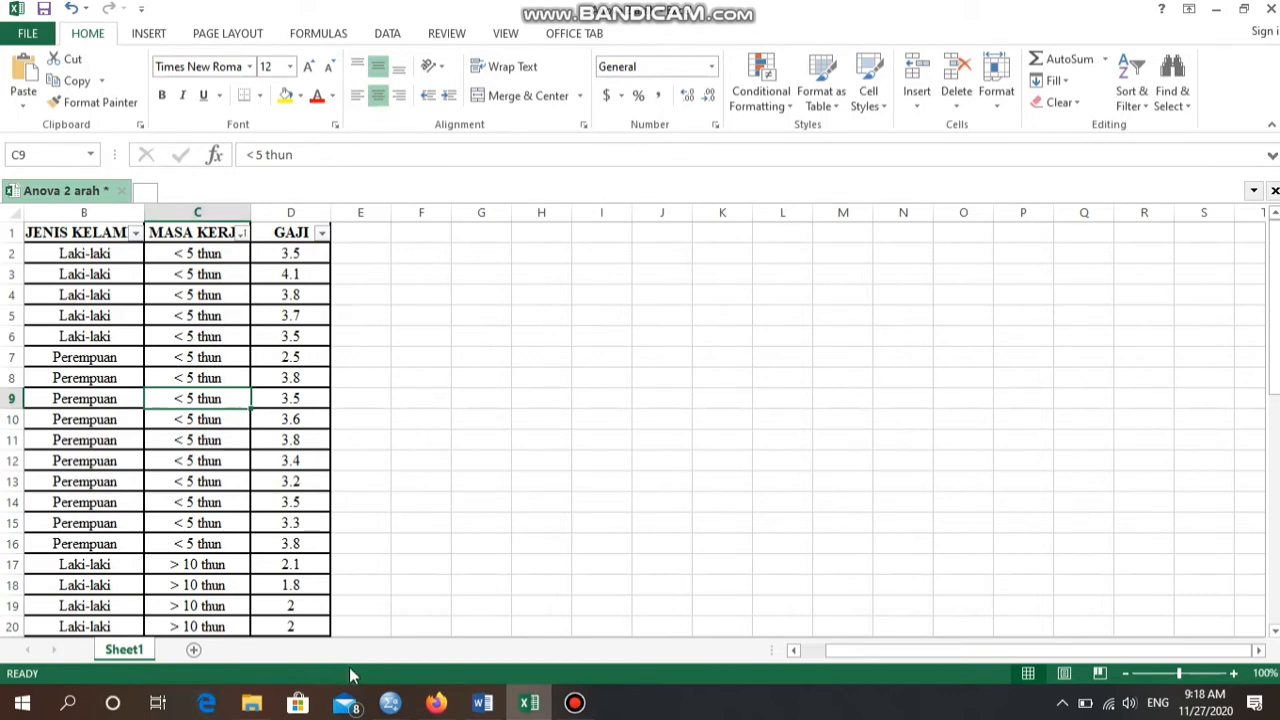
Switch to the anova 2 arah.sav dataset in the SPSS Data Editor and review the variables Gaji, Jenis_Kelamin and Masa_Kerja.
mouse_move(390, 706)
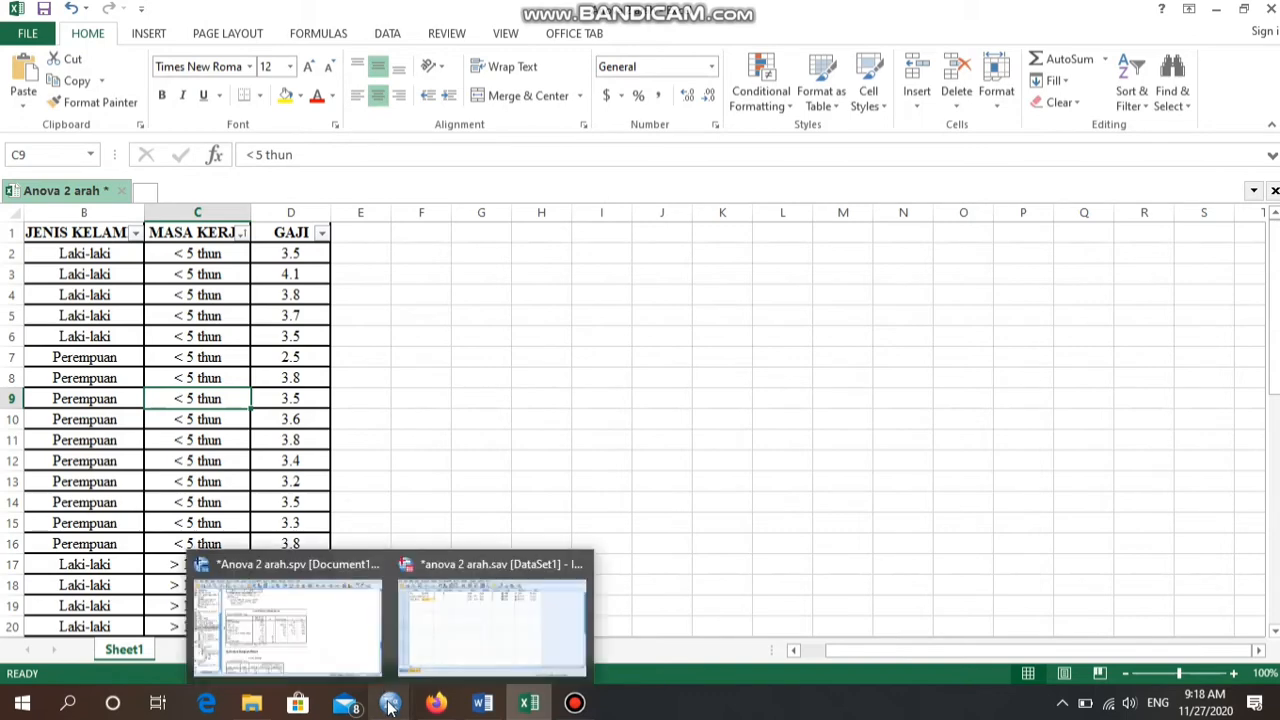
left_click(452, 651)
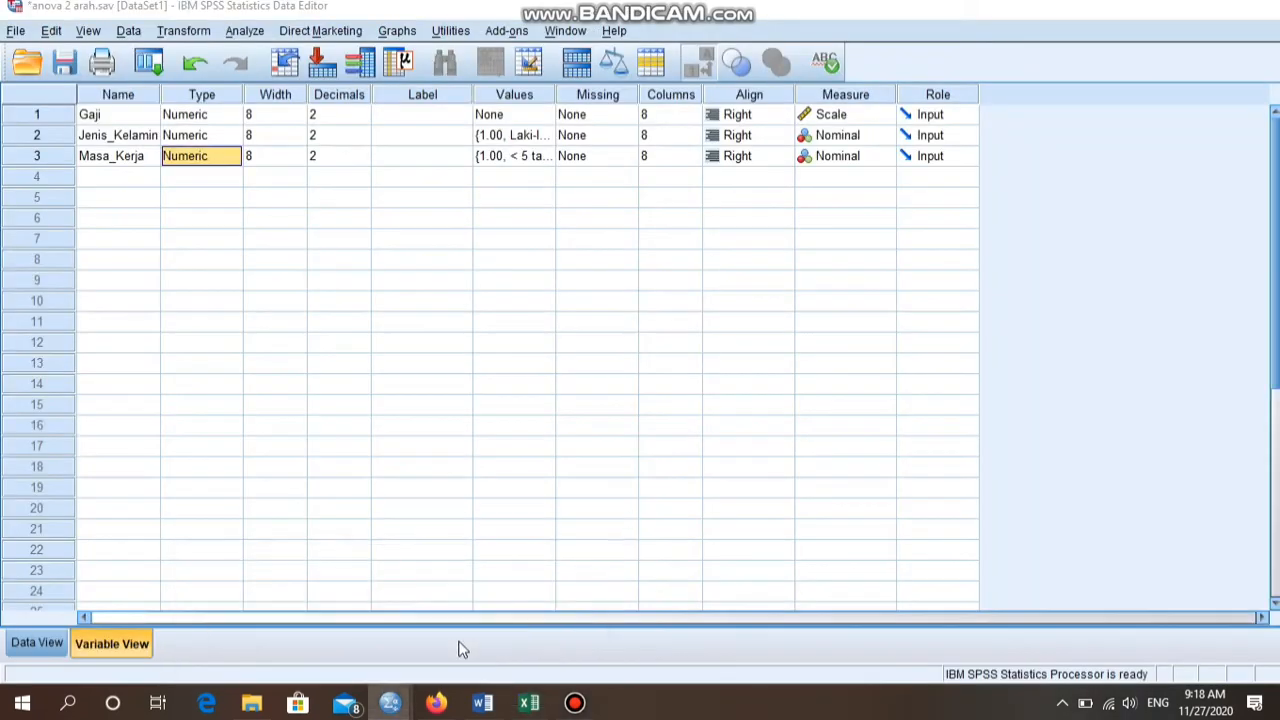
left_click(131, 114)
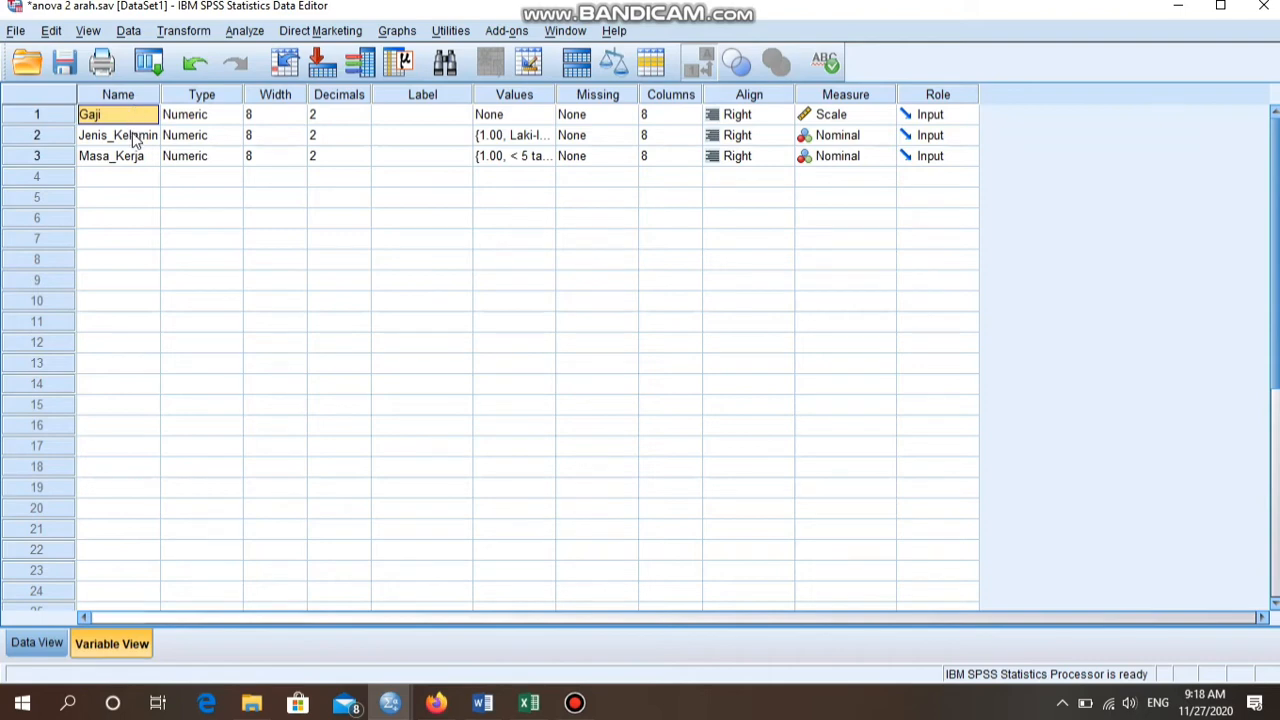
left_click(132, 135)
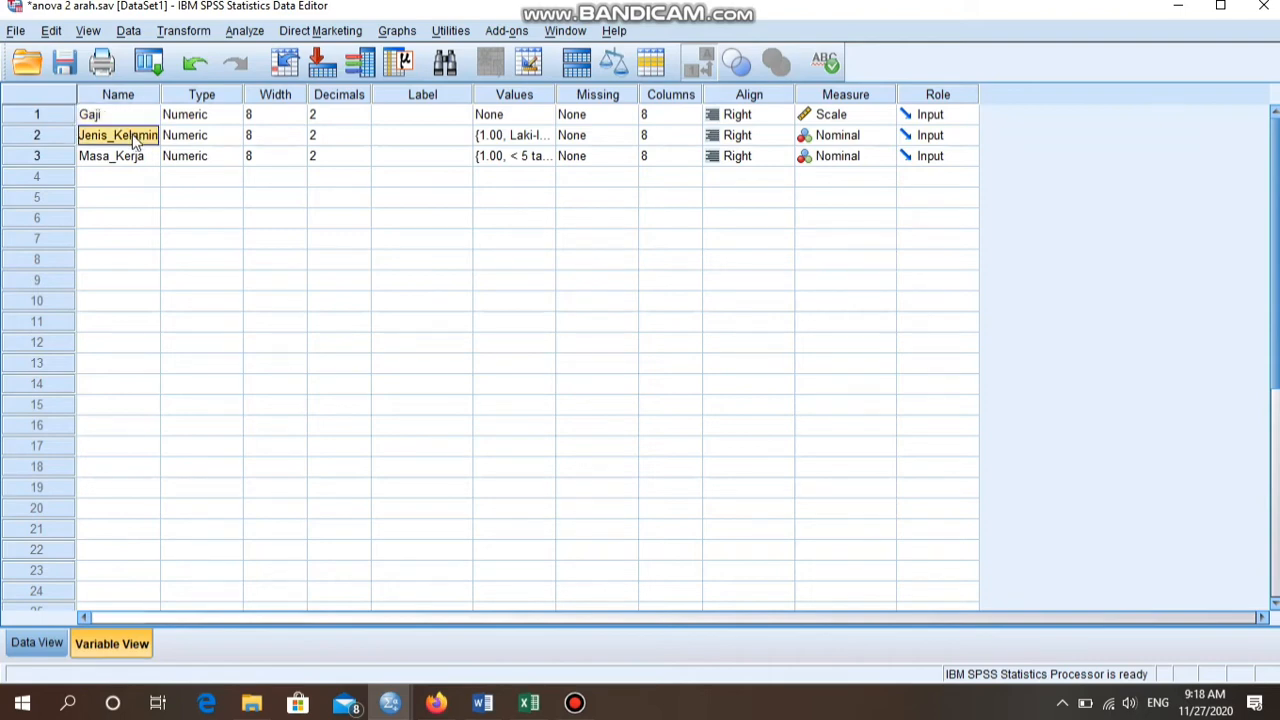
left_click(135, 160)
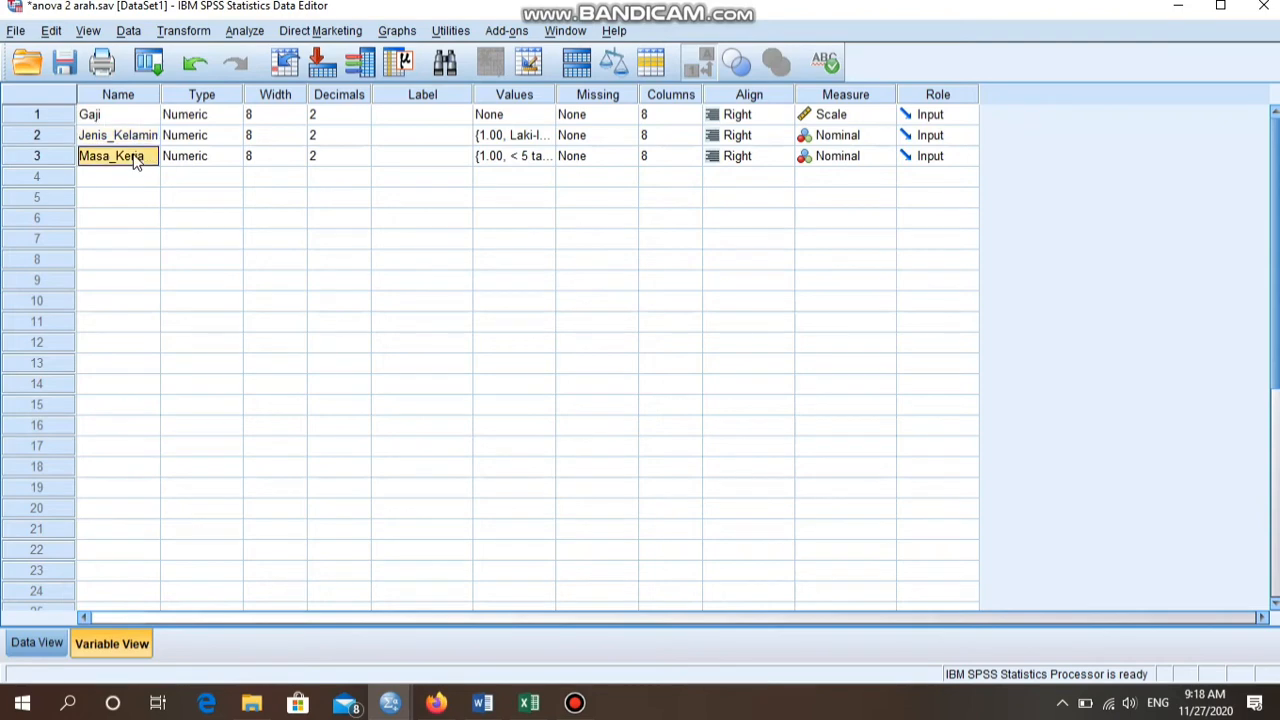
Examine each value label defined for the Masa_Kerja variable.
left_click(505, 162)
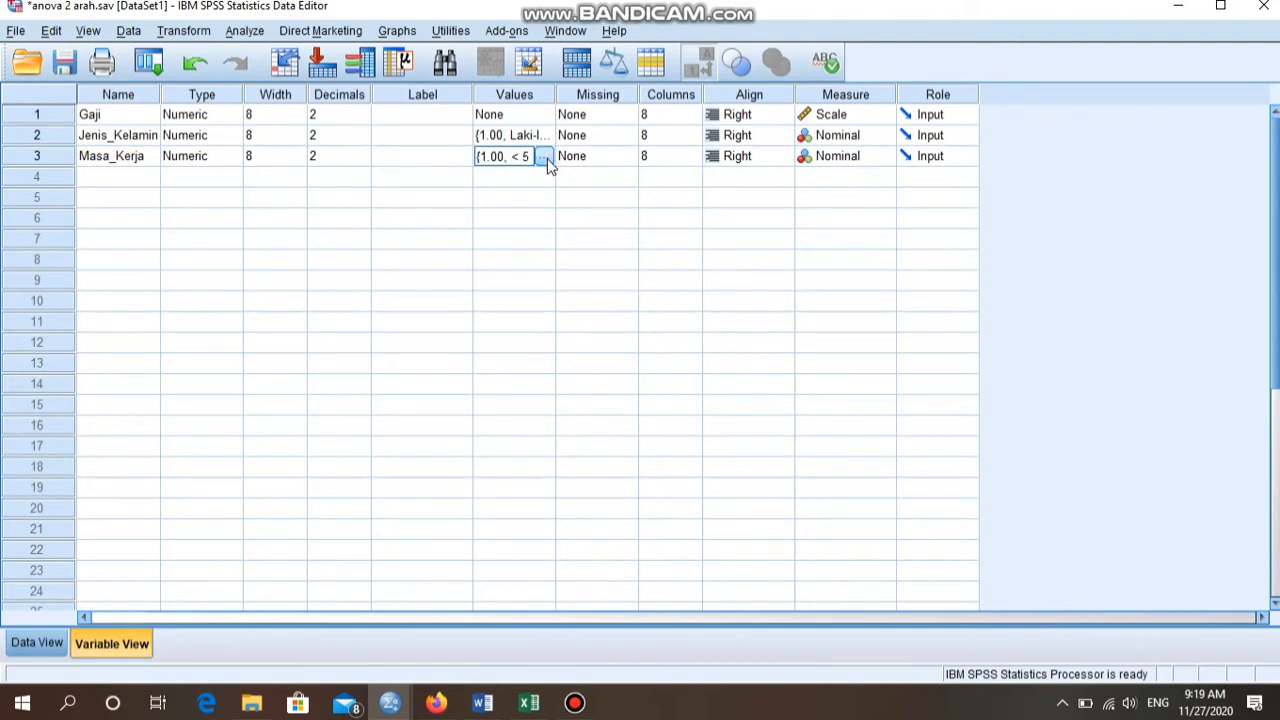
left_click(547, 158)
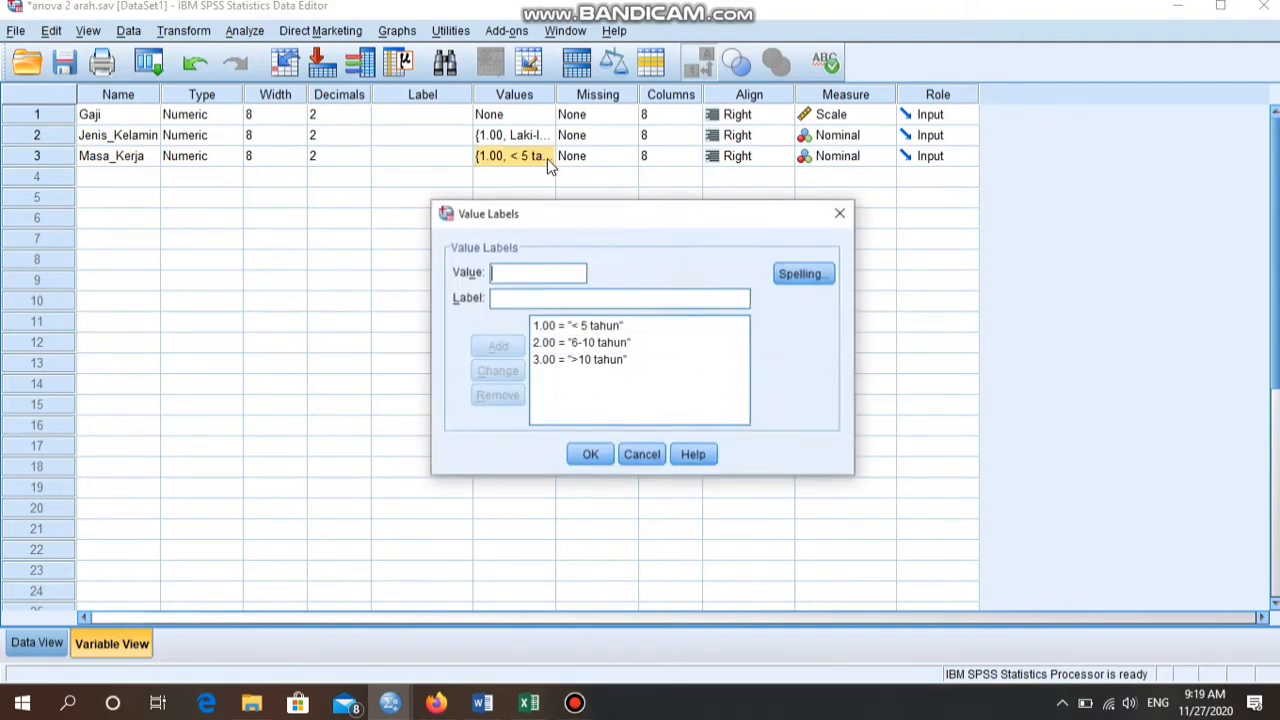
left_click(565, 326)
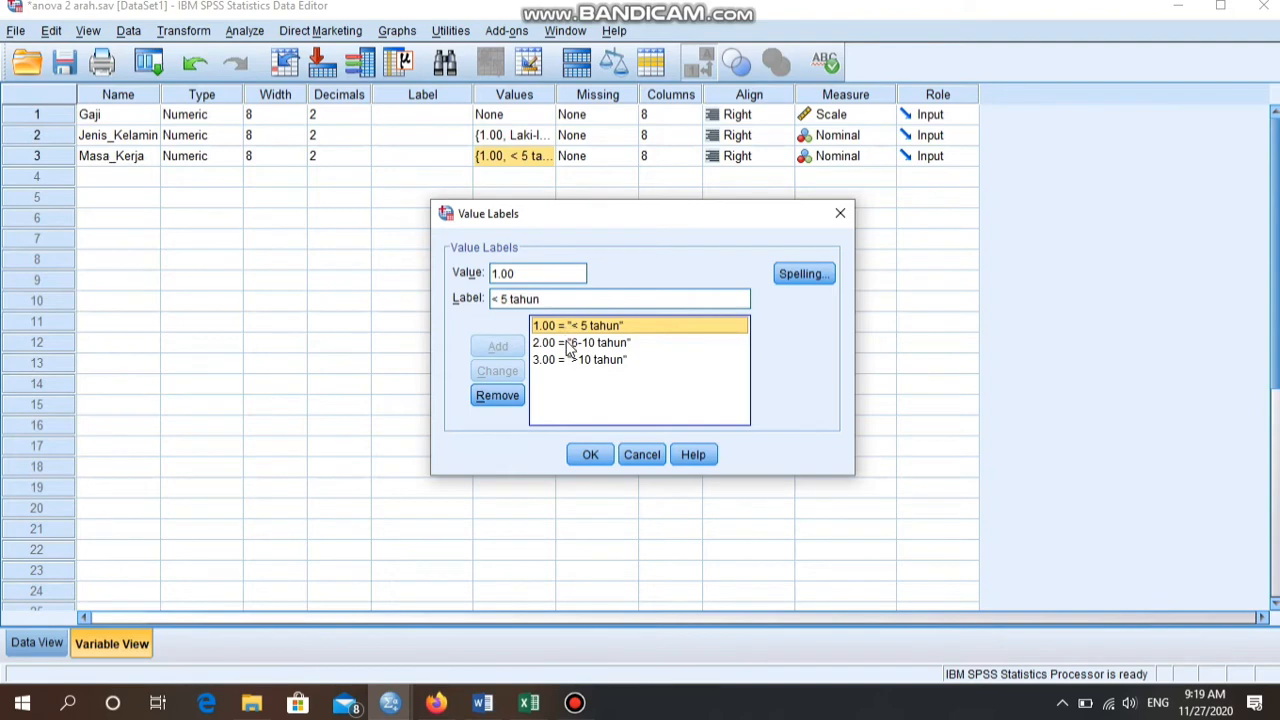
left_click(568, 344)
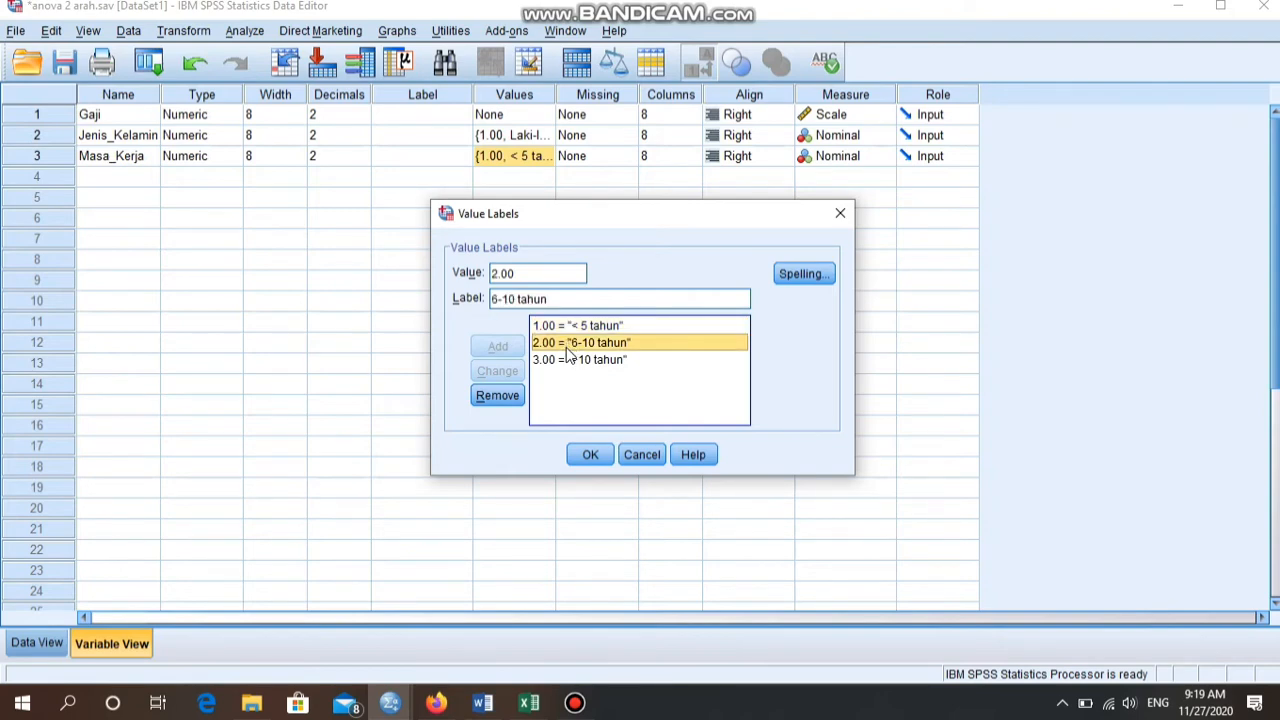
left_click(569, 360)
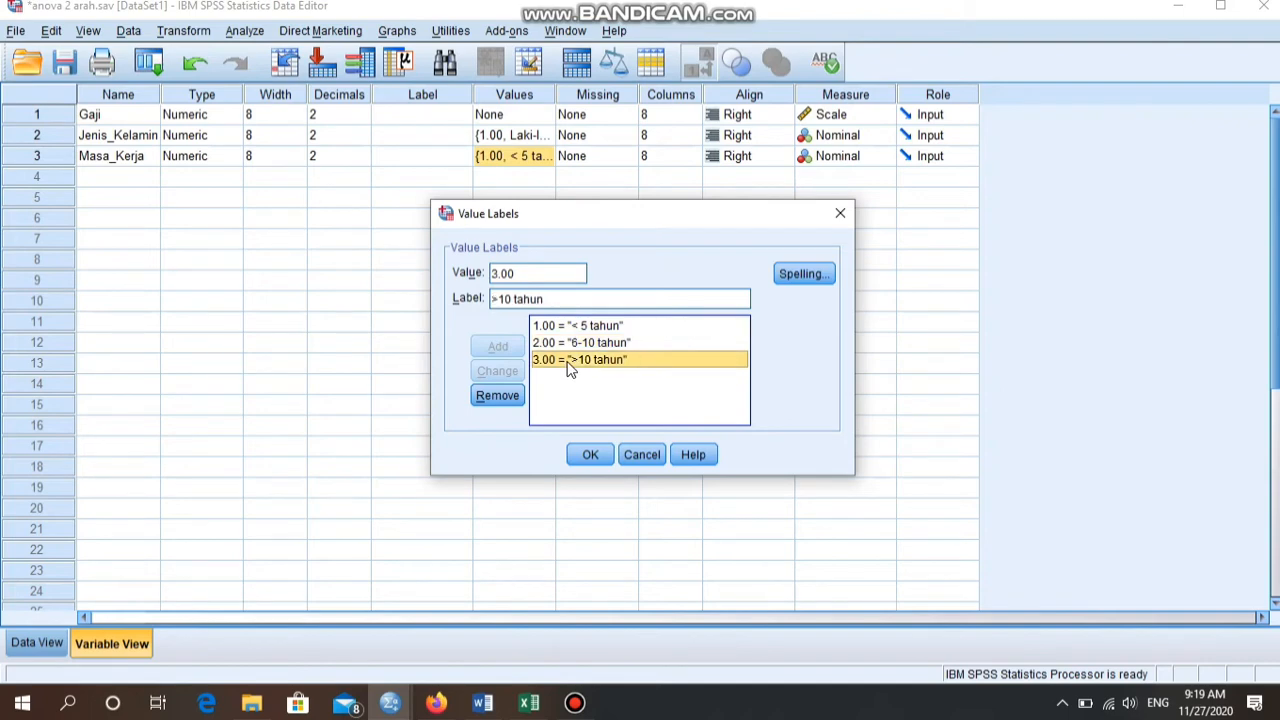
left_click(590, 456)
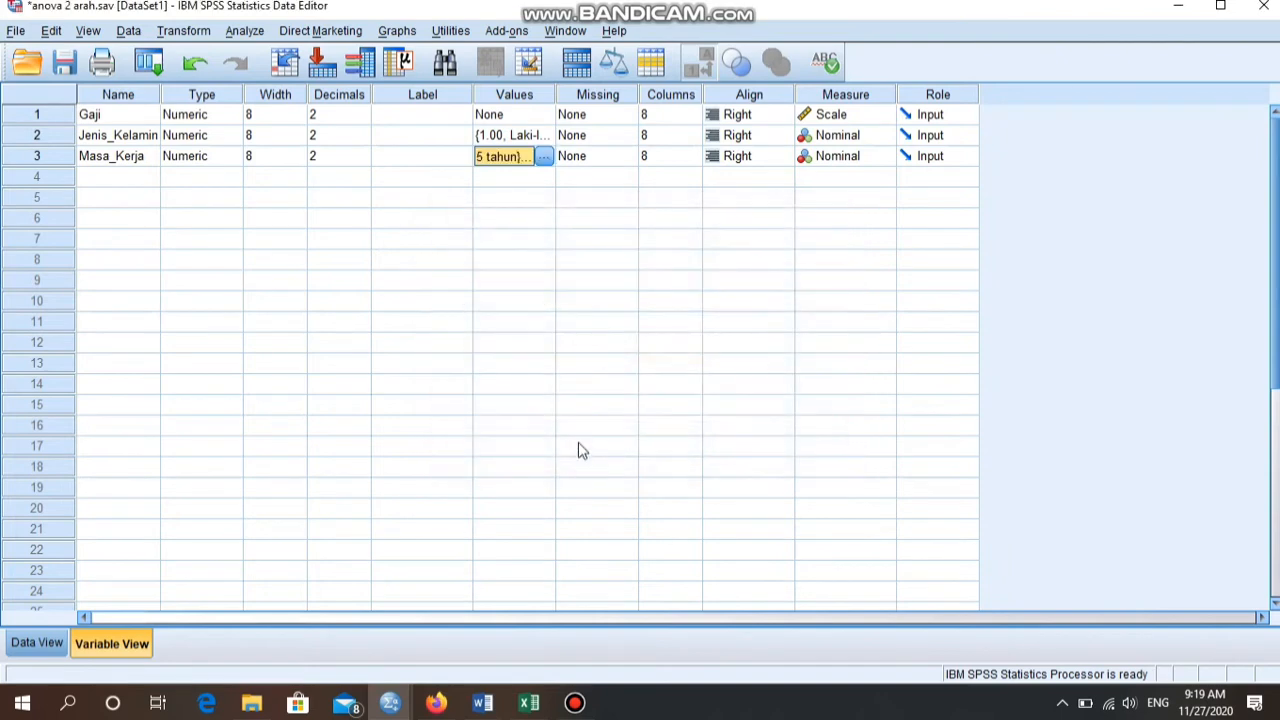
Examine each value label defined for the Jenis_Kelamin variable.
left_click(500, 138)
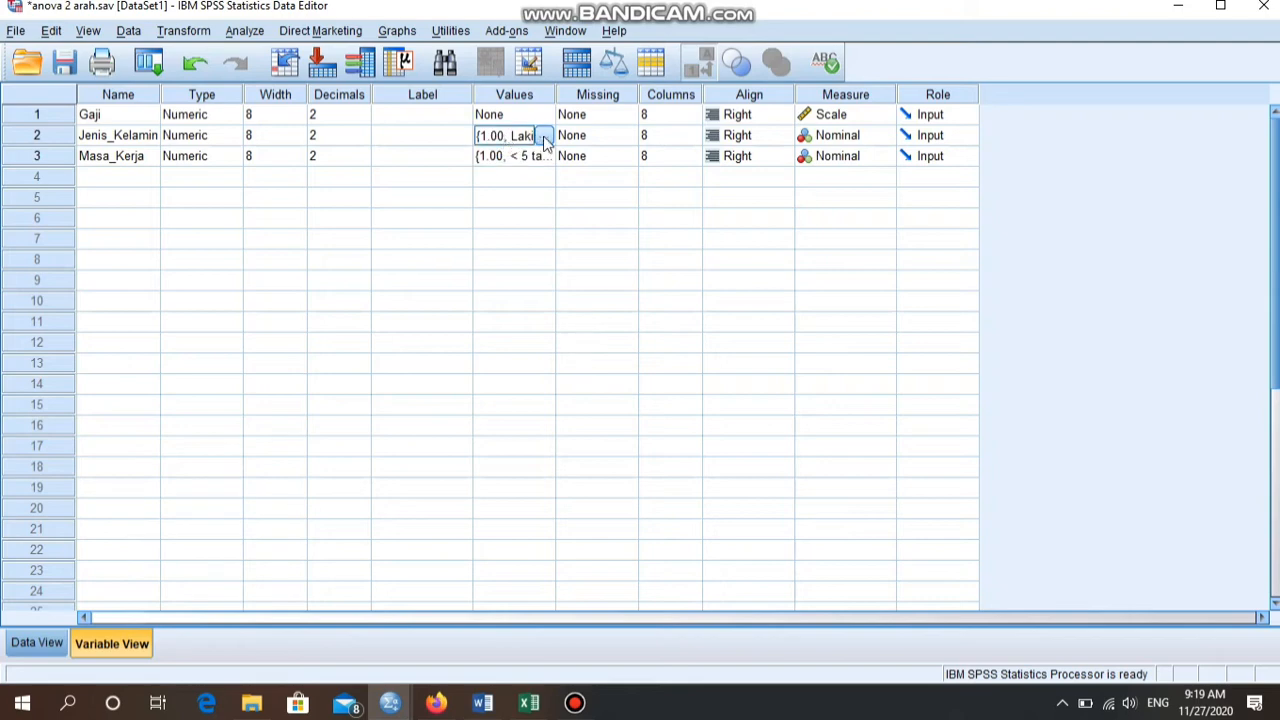
left_click(545, 137)
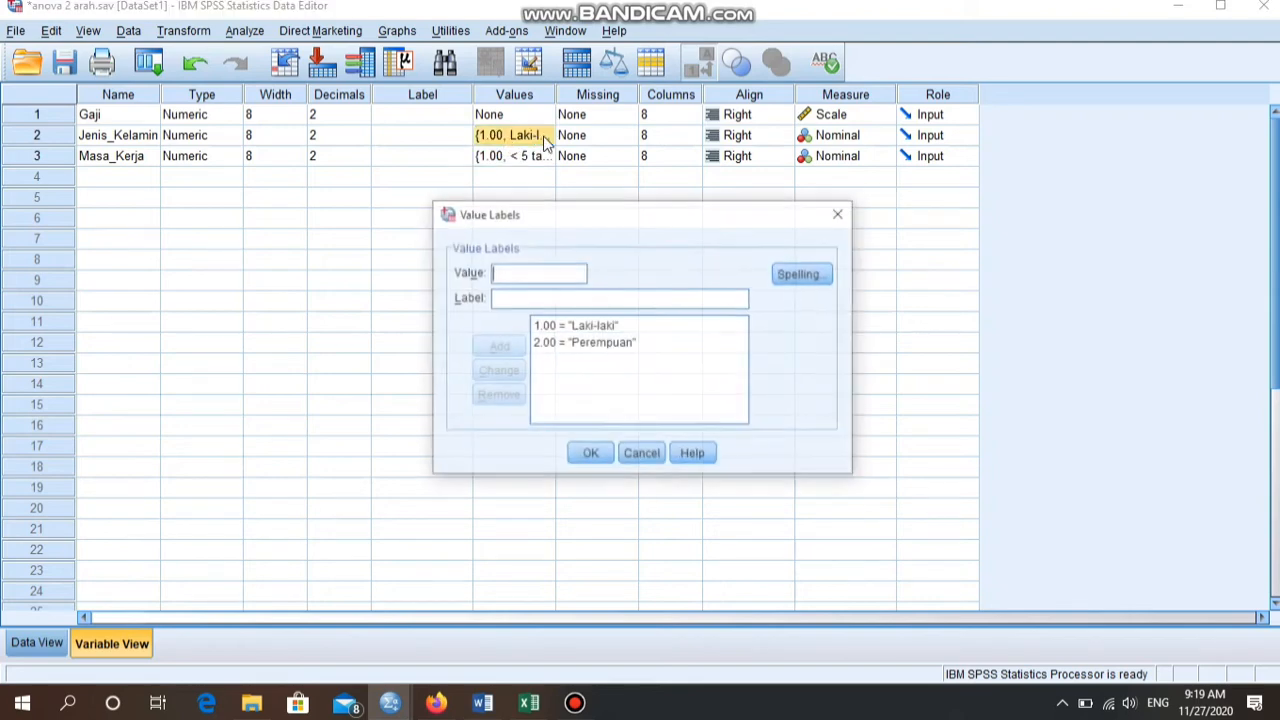
left_click(575, 327)
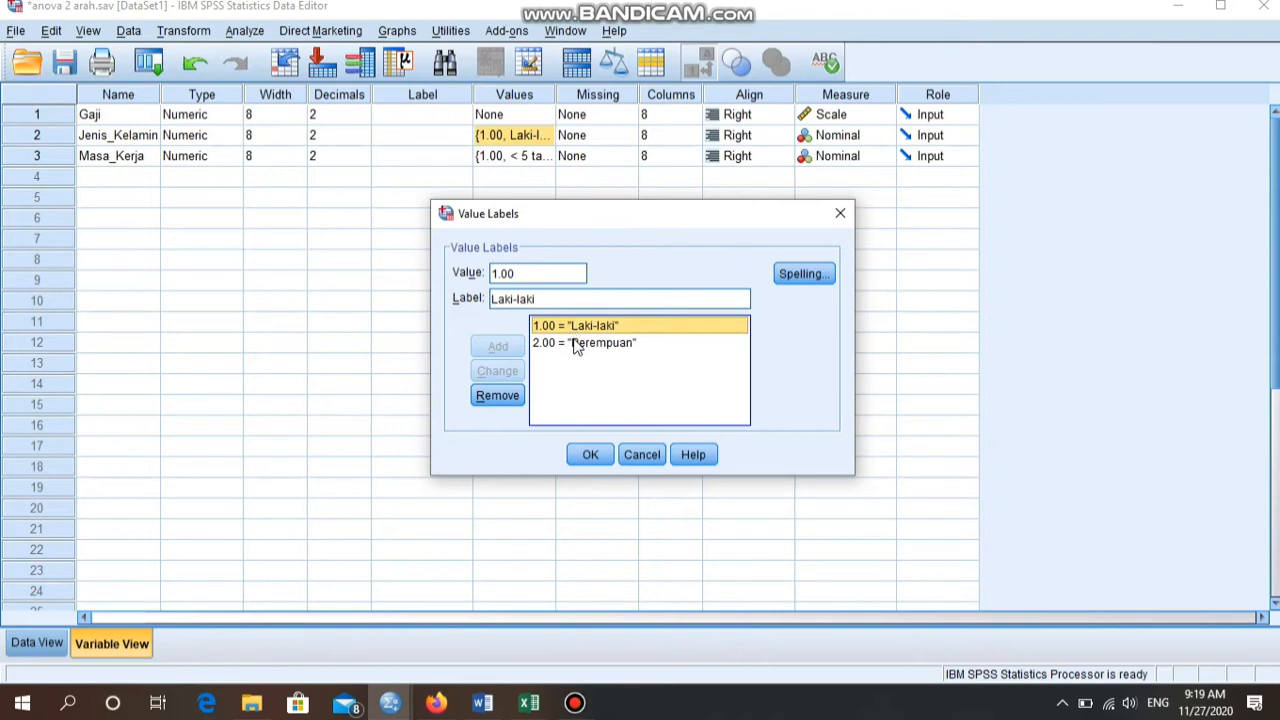
left_click(577, 344)
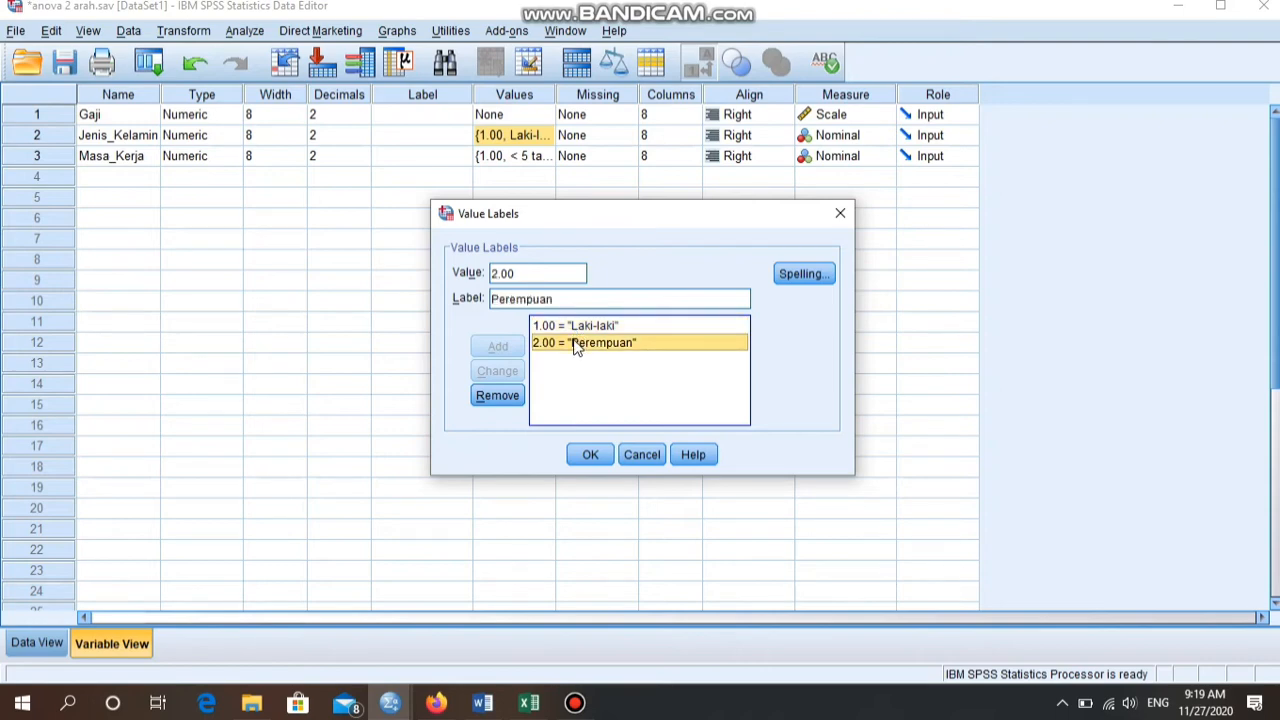
left_click(588, 455)
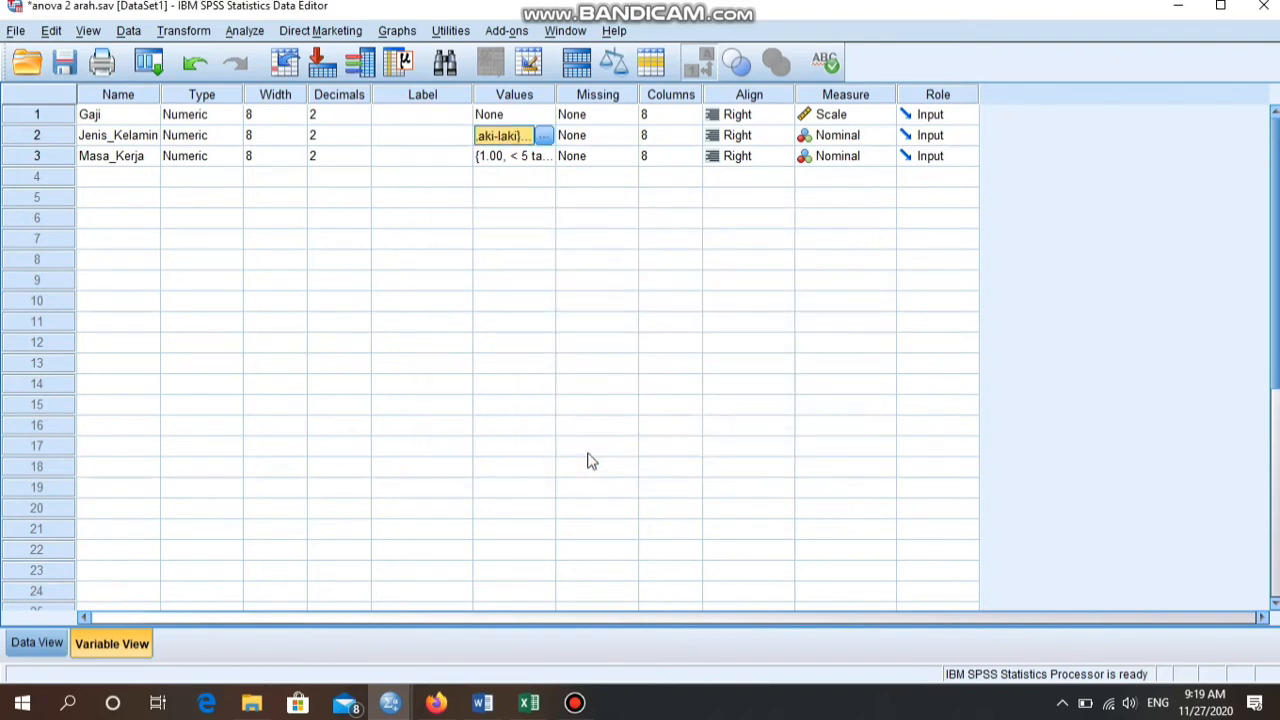
Show the data cases, open a Univariate General Linear Model analysis and set it to save standardized residuals.
left_click(40, 641)
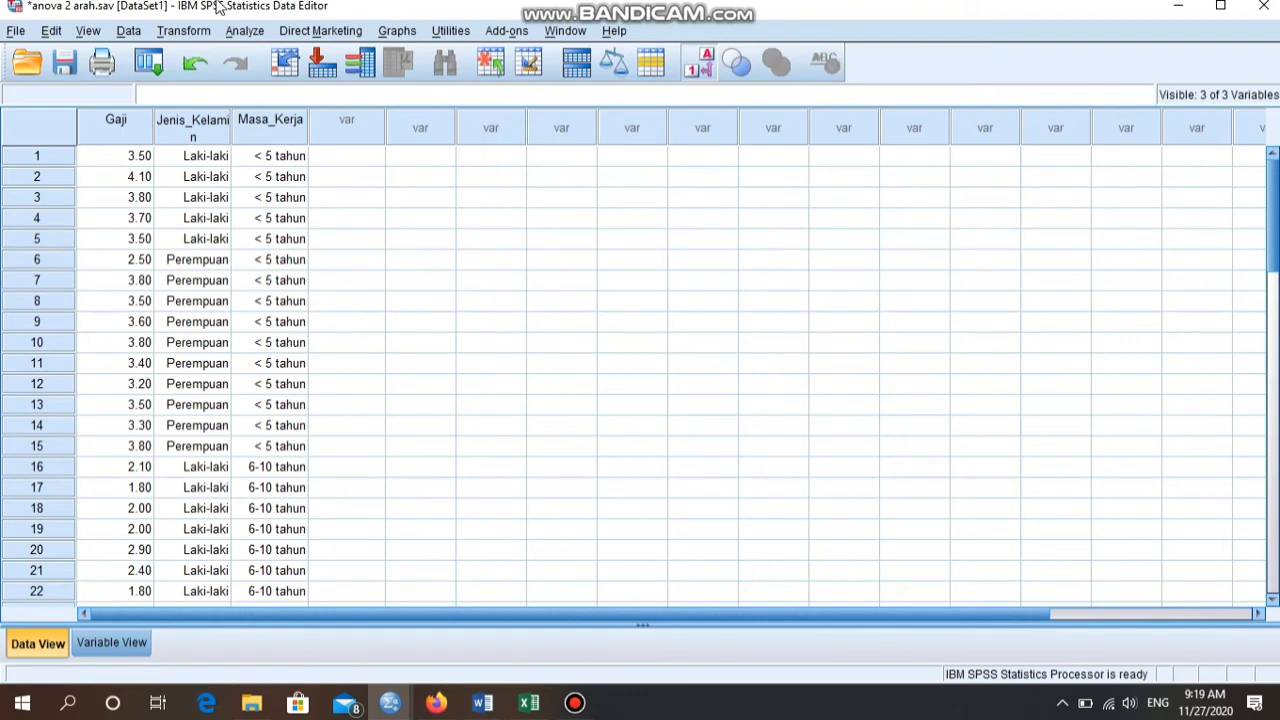
left_click(245, 32)
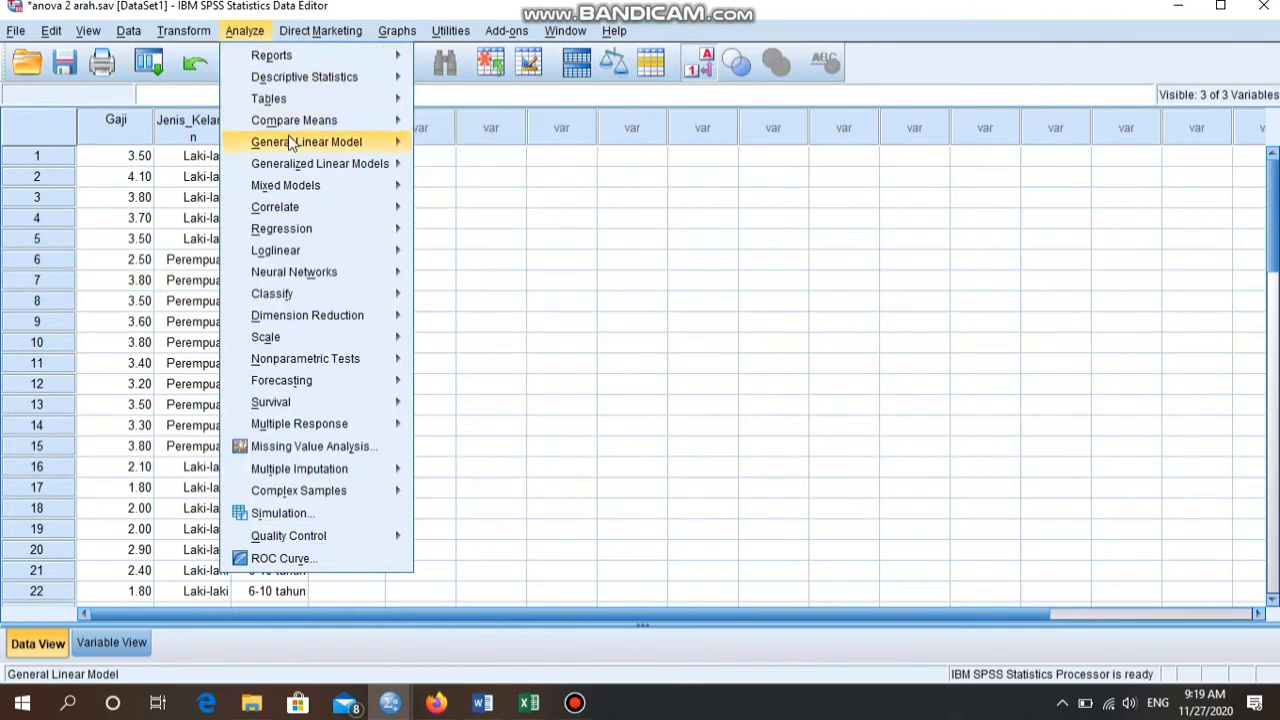
mouse_move(297, 147)
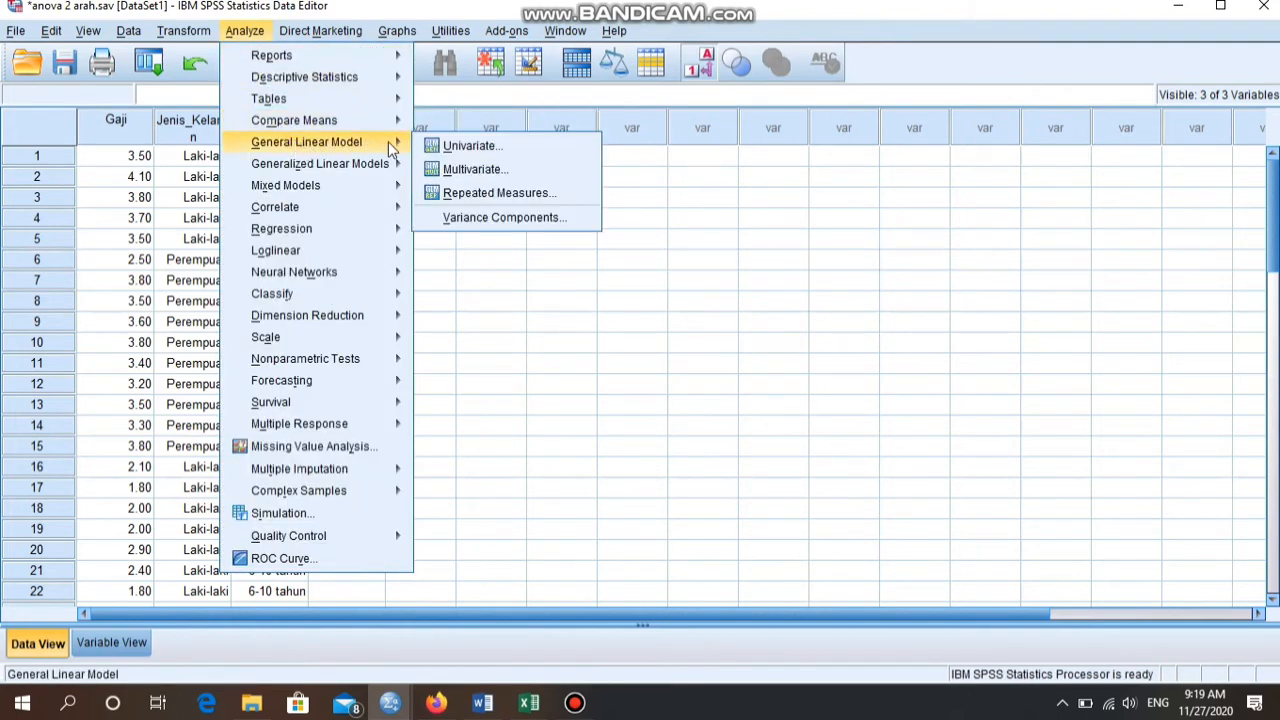
left_click(447, 150)
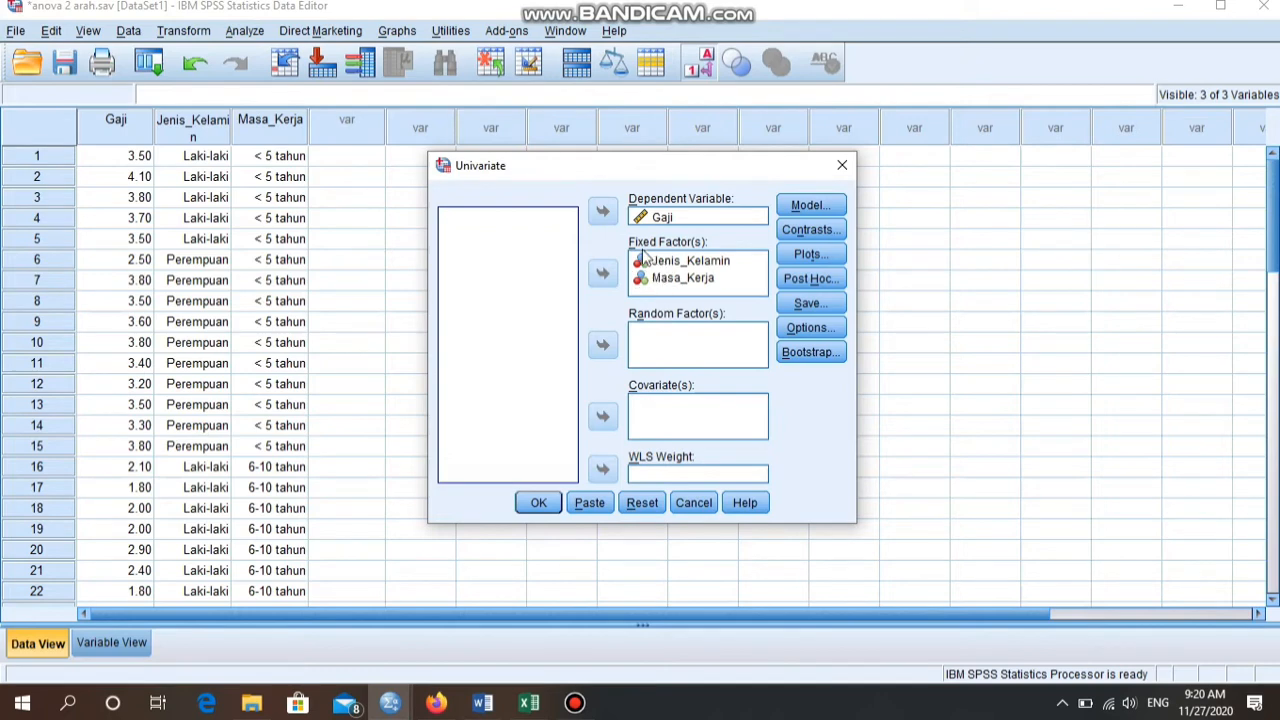
left_click(805, 303)
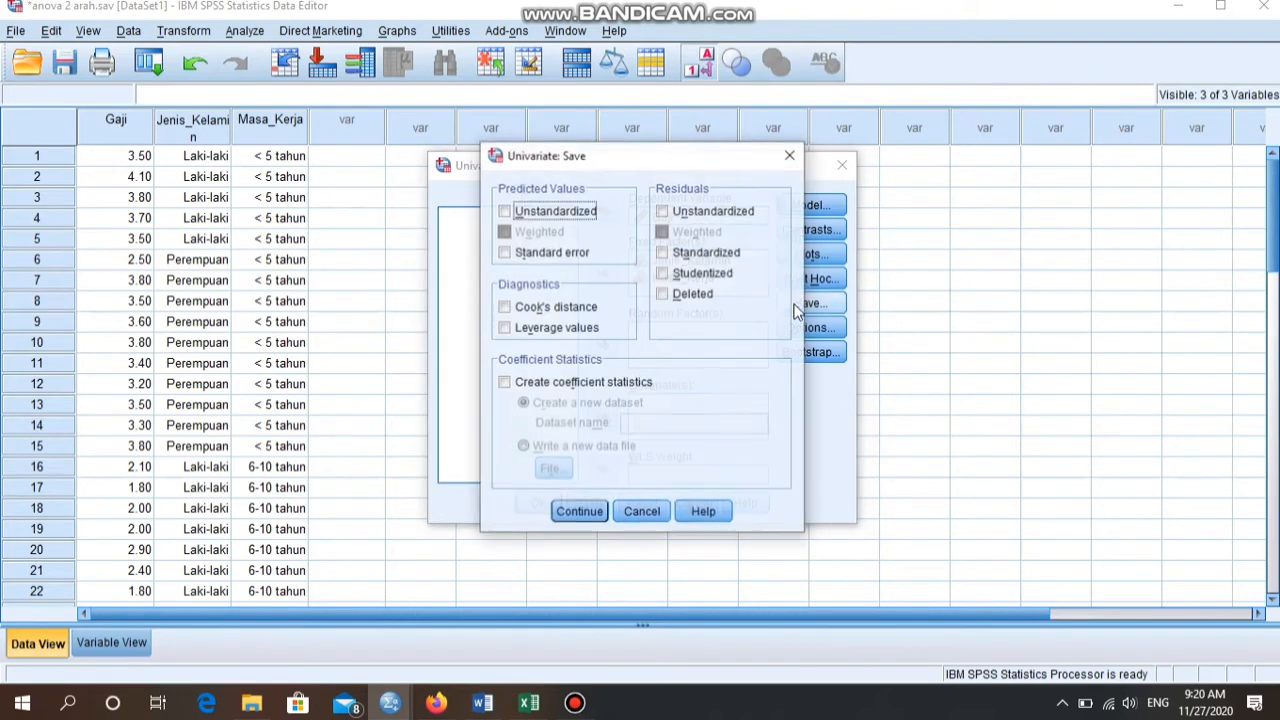
left_click(661, 256)
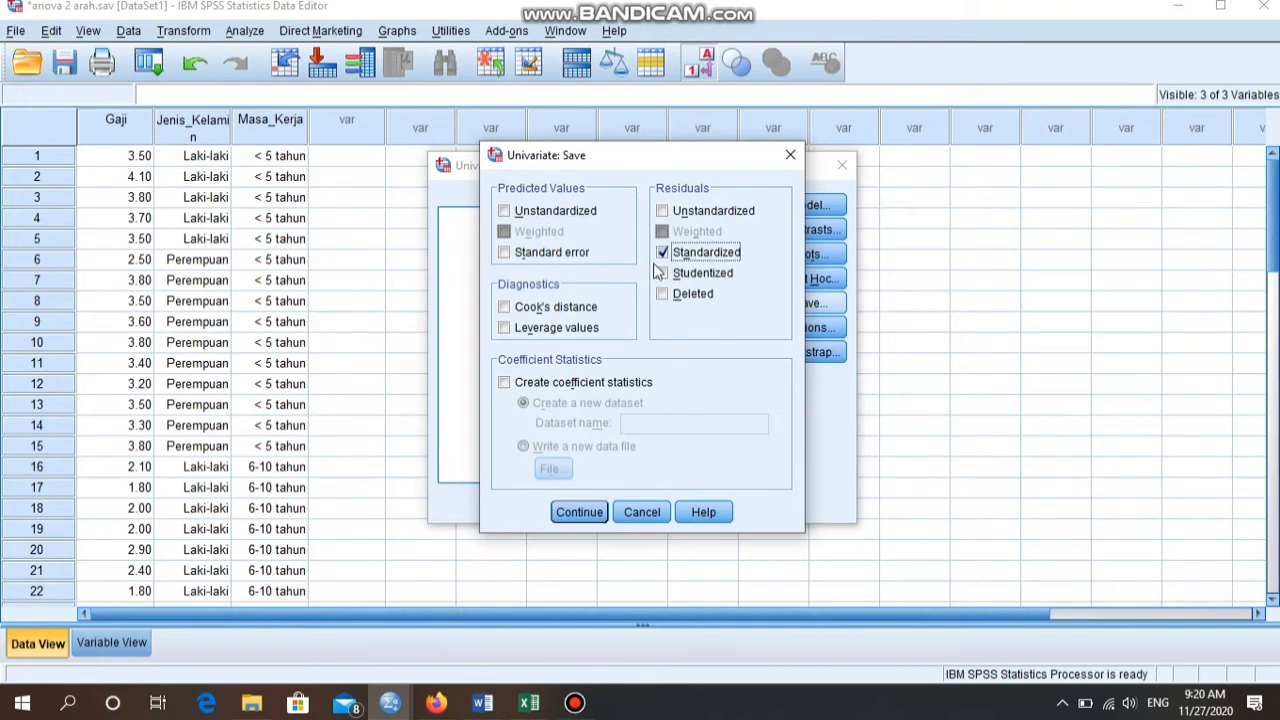
left_click(593, 514)
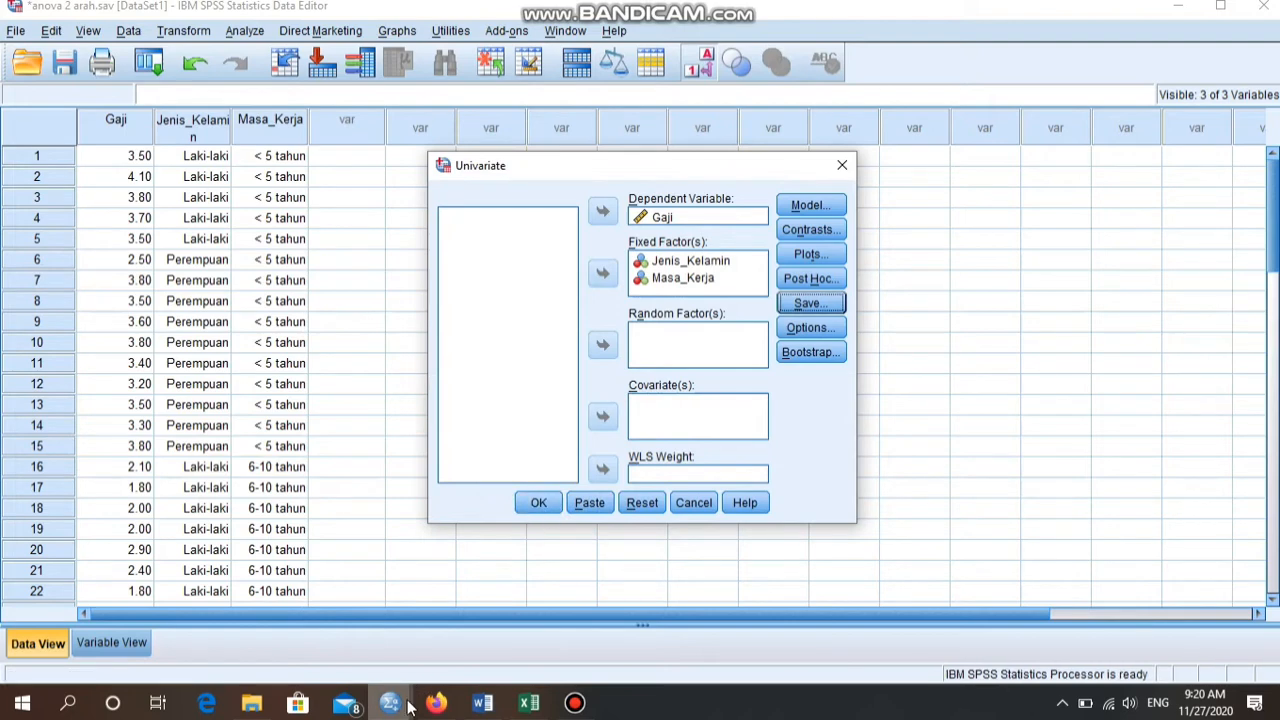
Copy the Tests of Normality table for the standardized residual of Gaji from the Anova 2 arah.spv output in the SPSS Viewer.
mouse_move(408, 698)
left_click(366, 640)
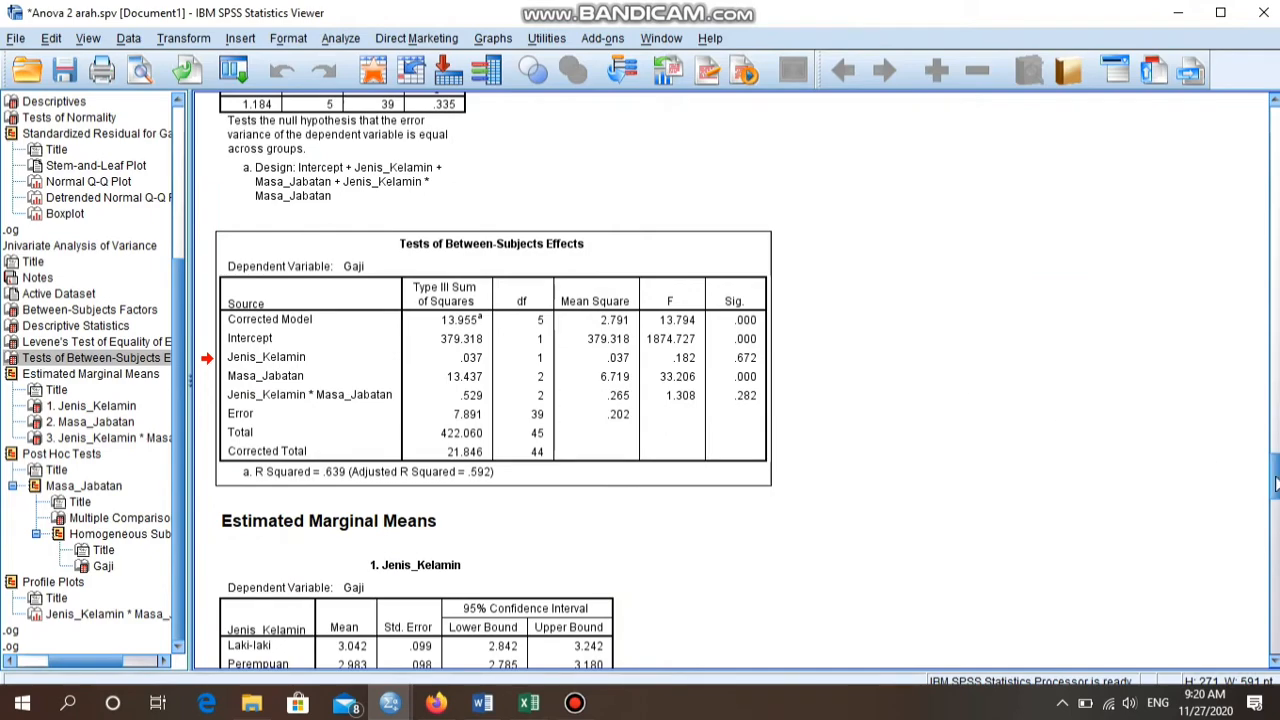
left_click_drag(1275, 485, 1270, 241)
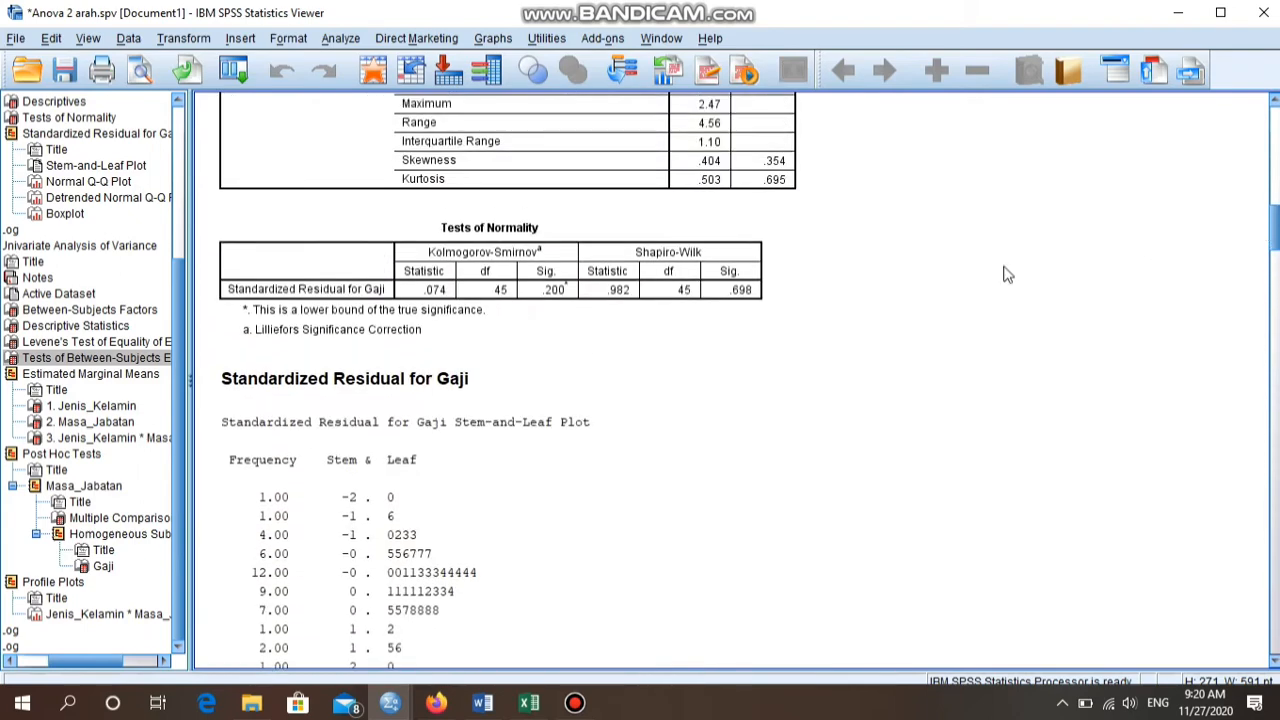
left_click(566, 234)
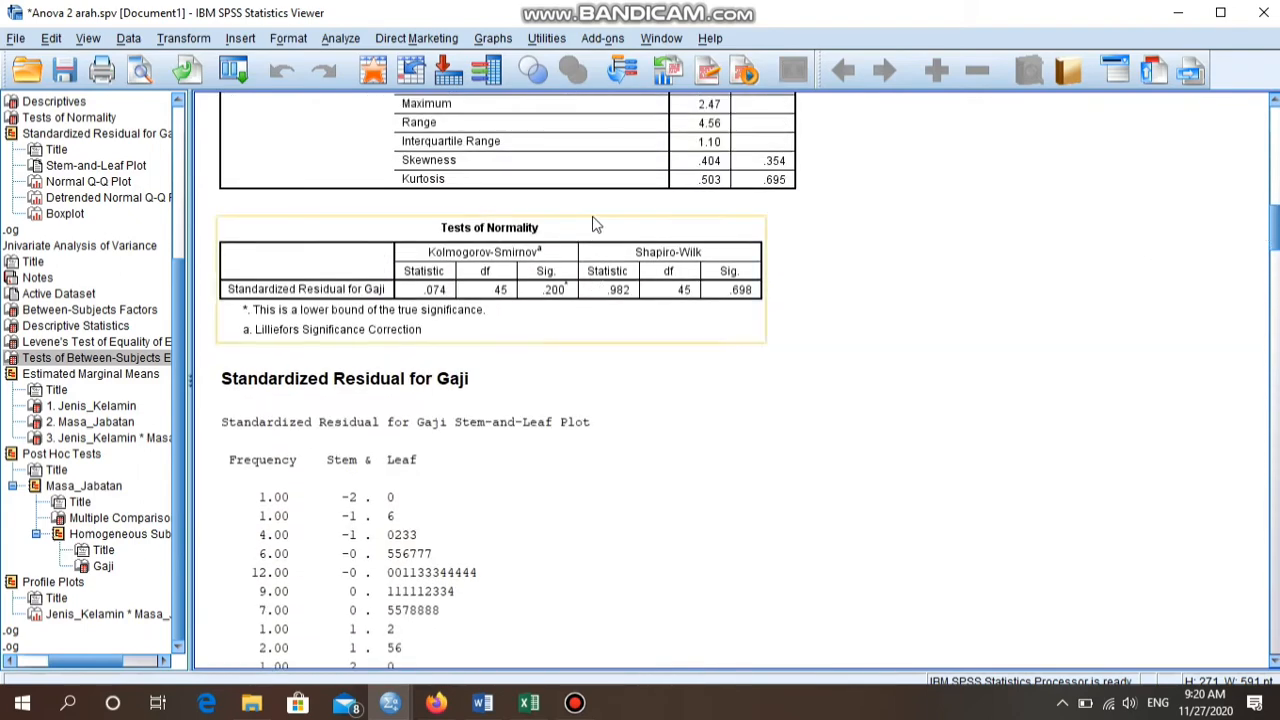
right_click(604, 232)
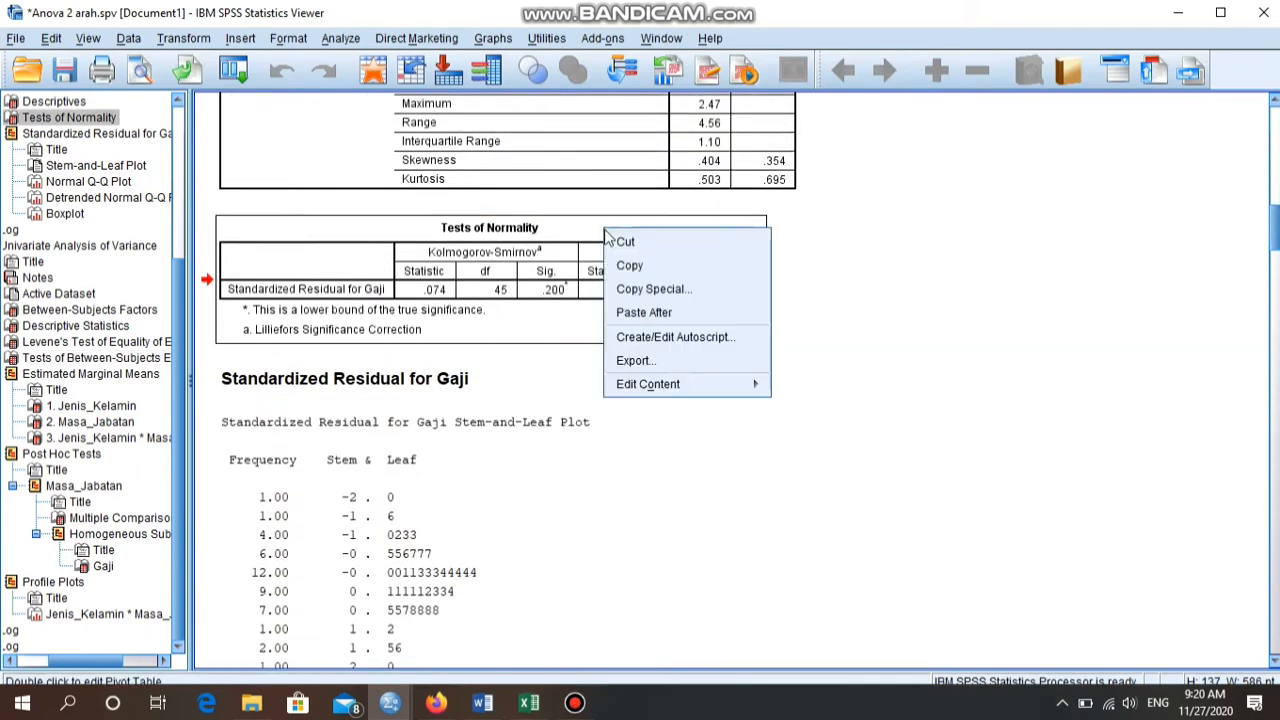
left_click(629, 268)
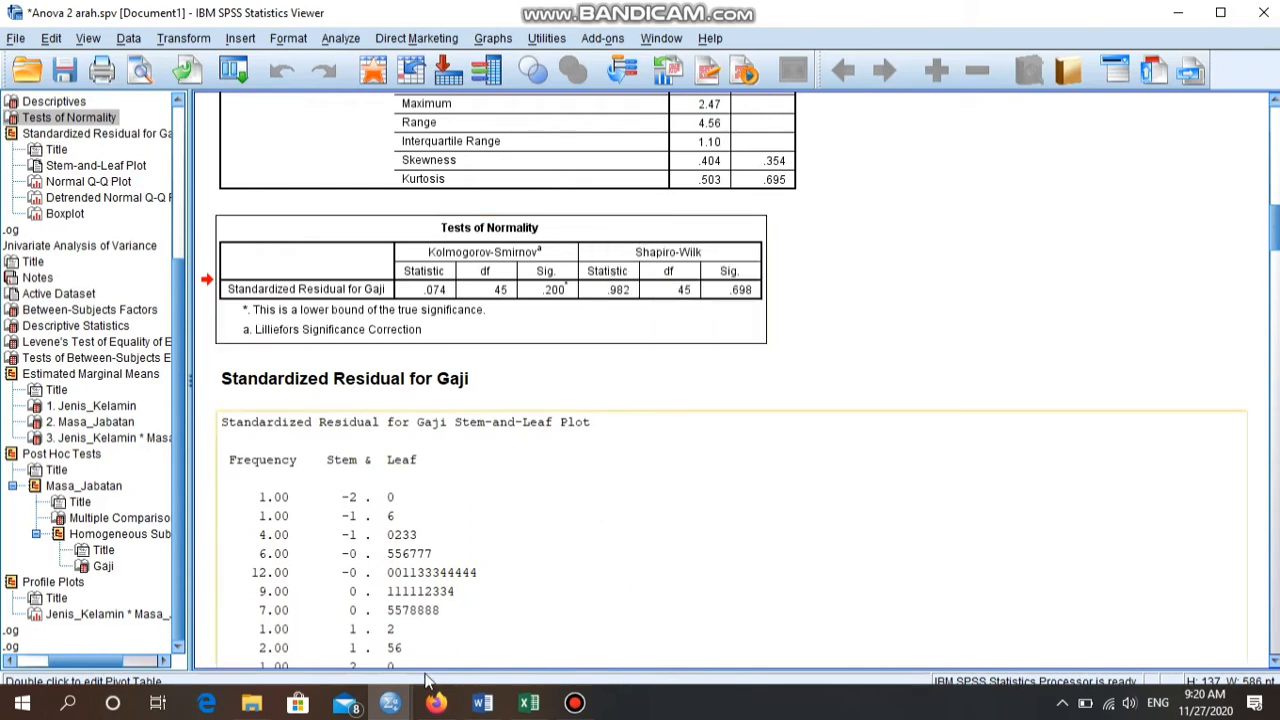
Switch to the Tugas statistik2 Pertemuan 12 document in Word and go to the Uji Normalitas section under Analisis Data.
mouse_move(484, 705)
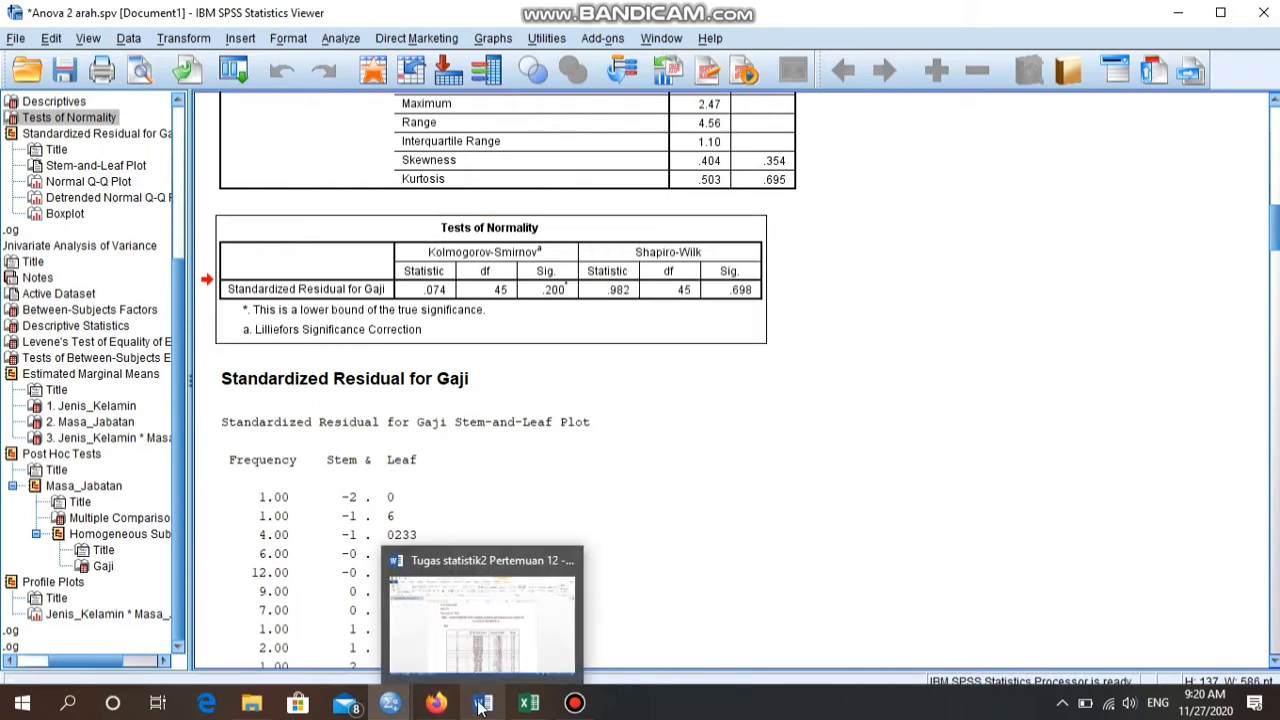
left_click(486, 615)
double_click(486, 628)
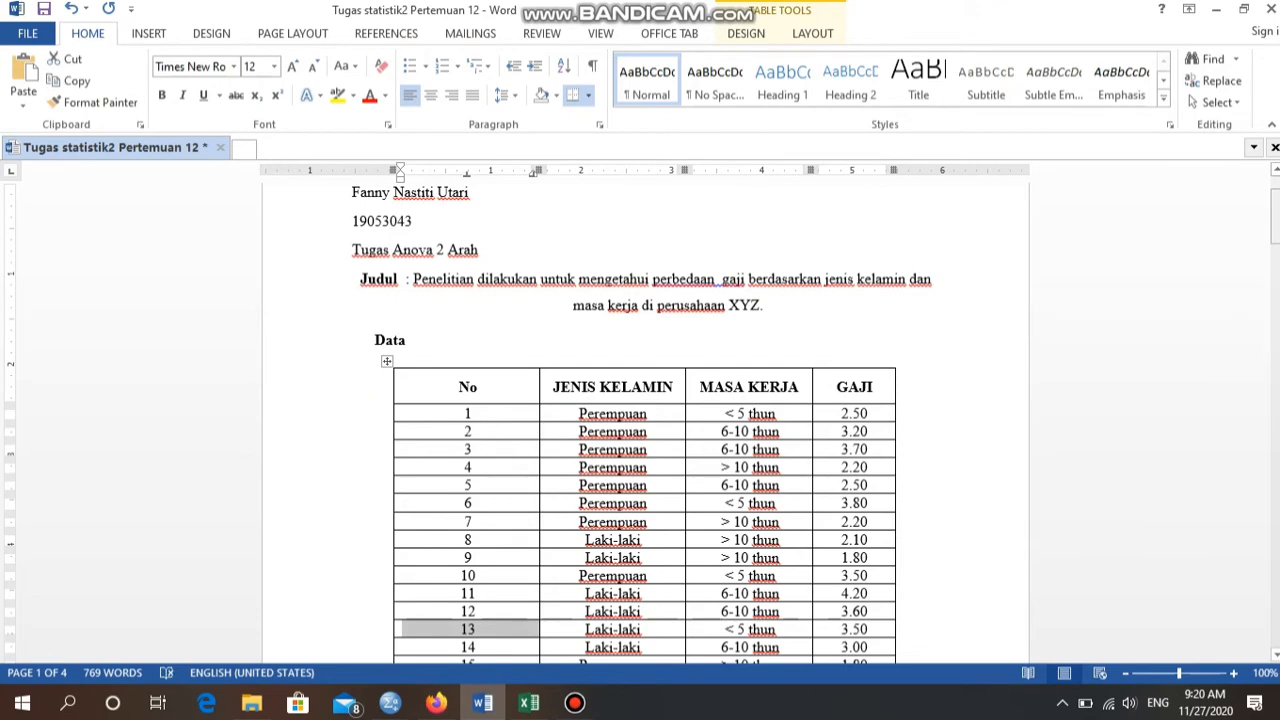
left_click_drag(1275, 212, 1275, 343)
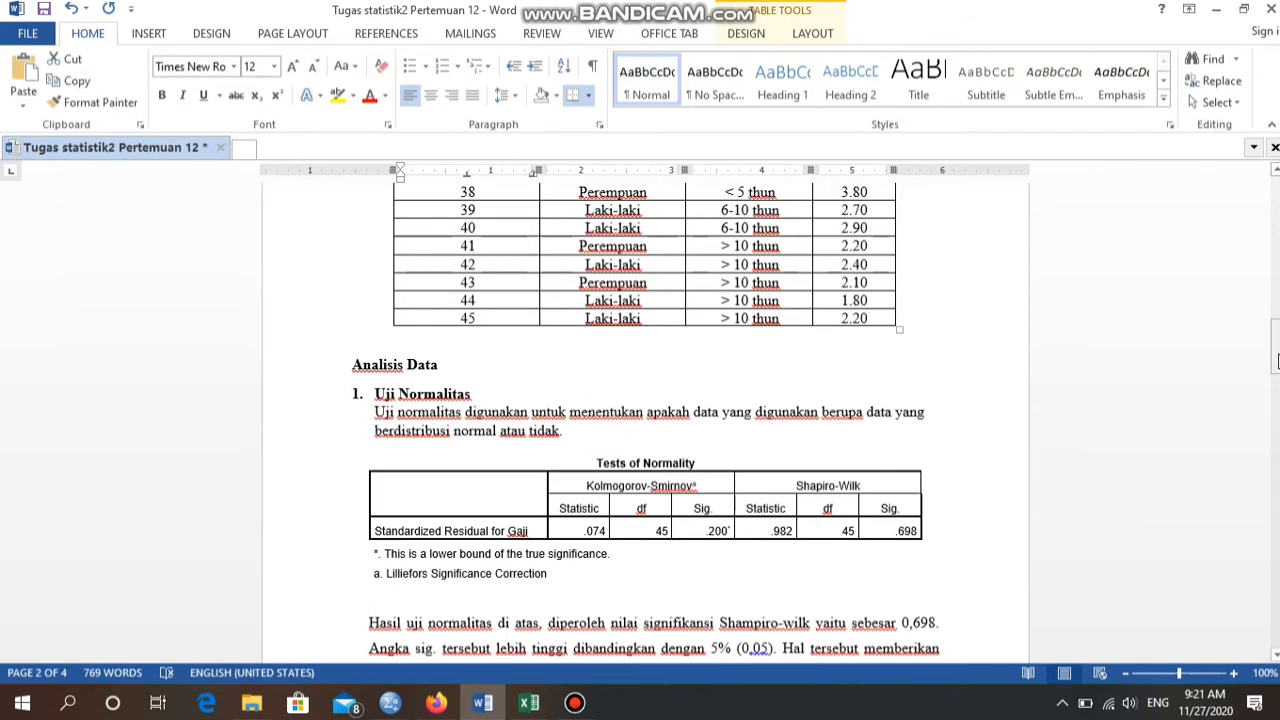
Read the Uji Normalitas results and interpretation and the introduction to the Uji Homogenitas section.
left_click_drag(1270, 340, 1270, 347)
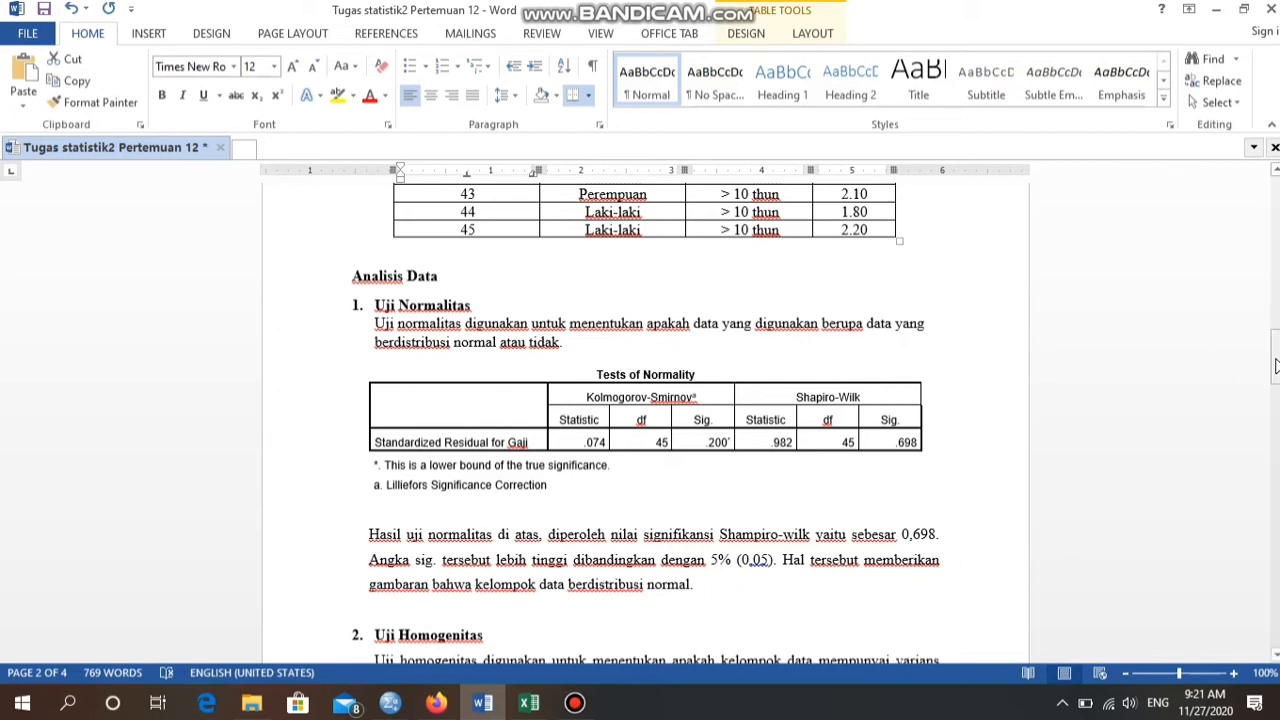
left_click_drag(1276, 366, 1277, 419)
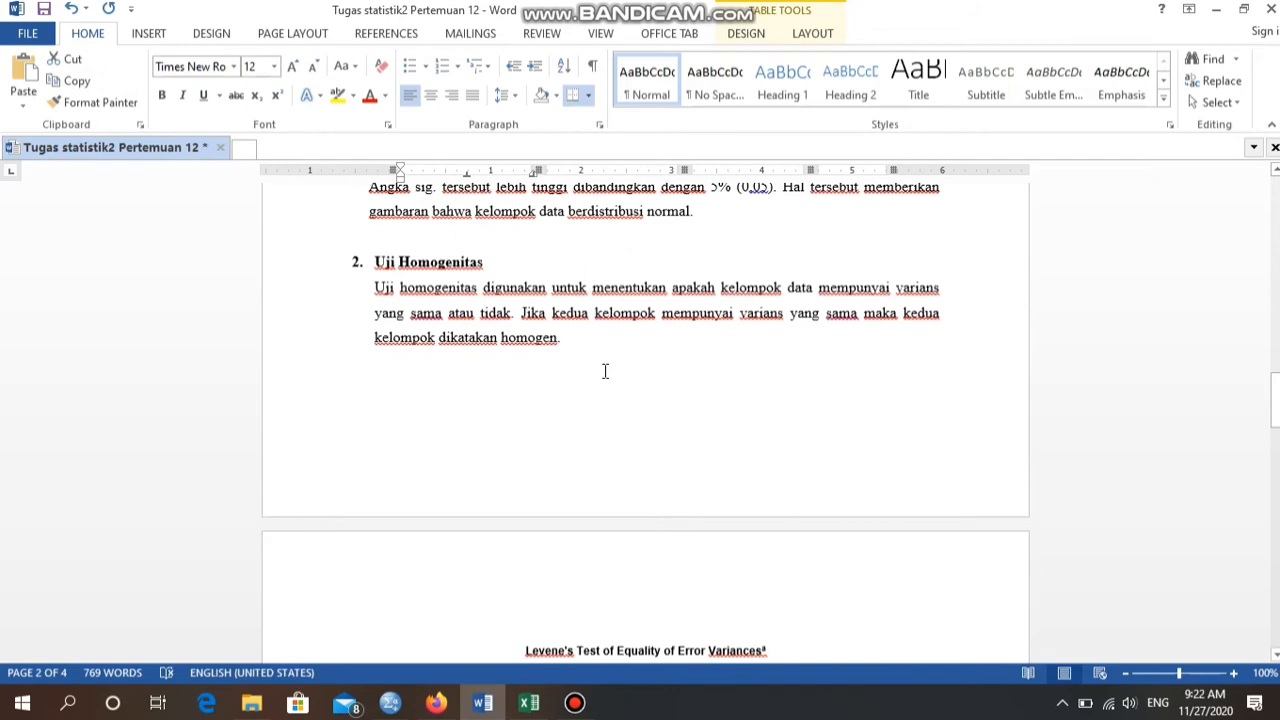
scroll(605, 371, "up", 15)
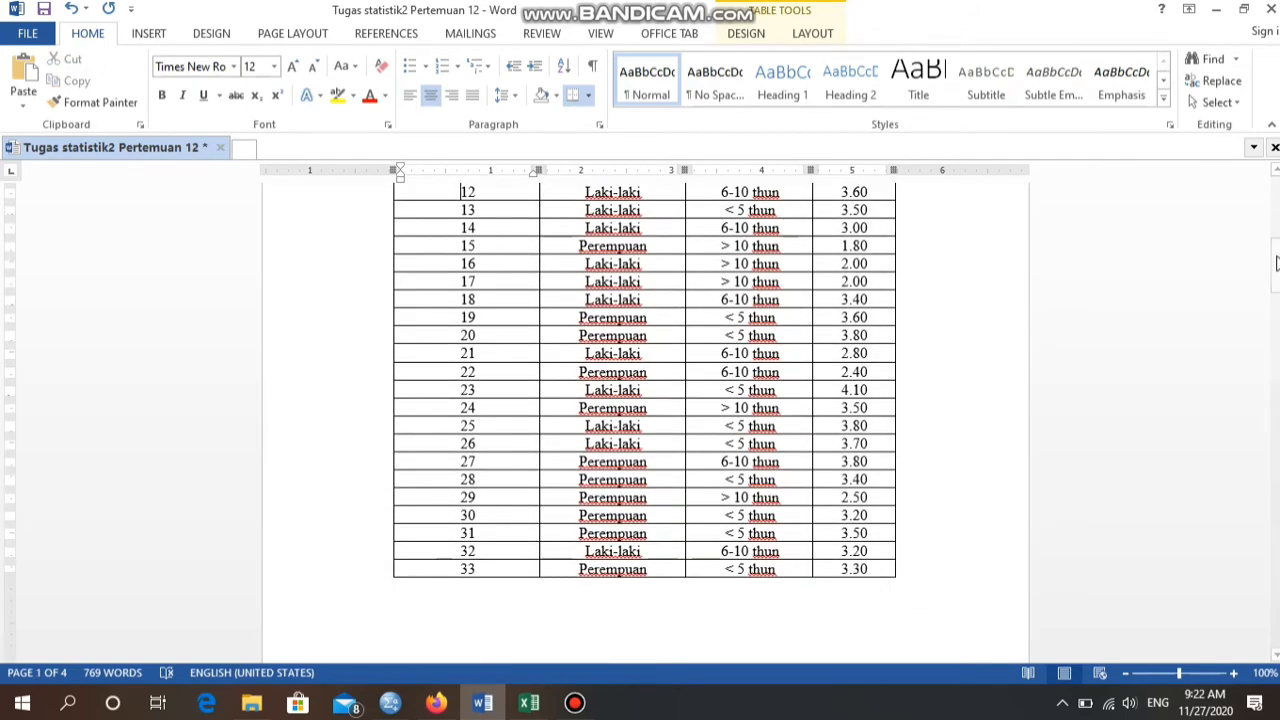
left_click_drag(1276, 262, 1276, 382)
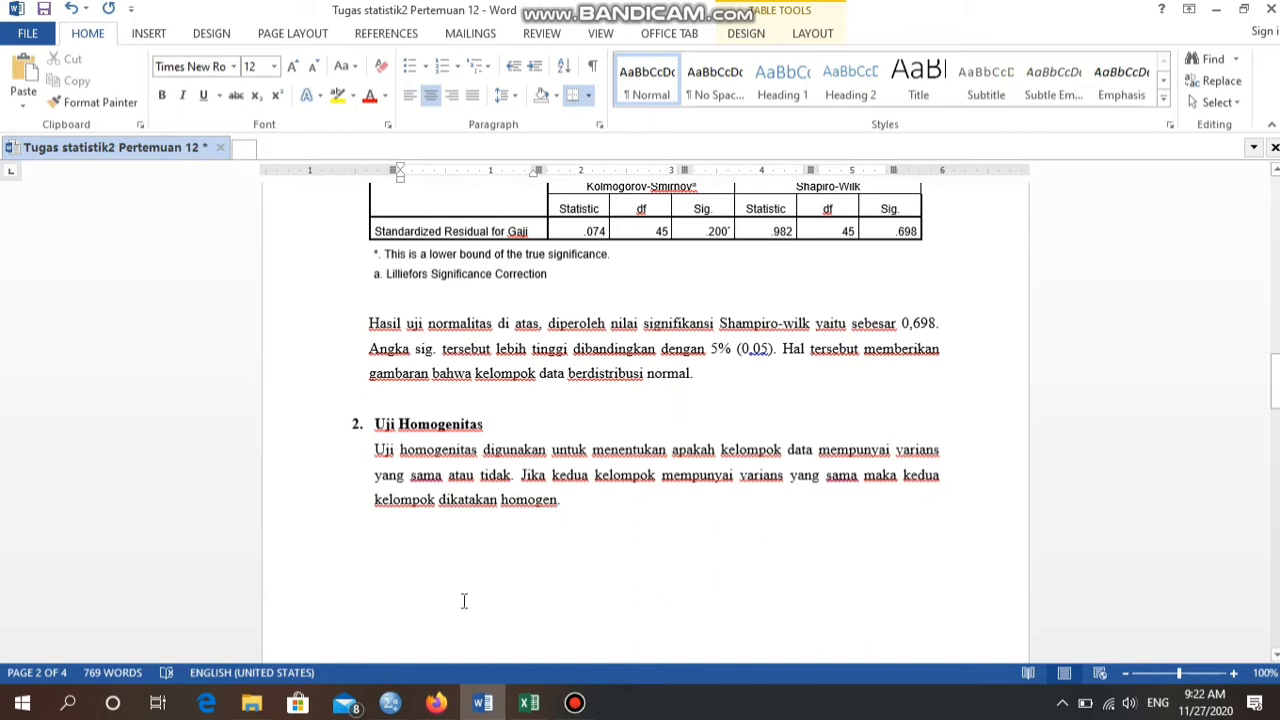
Switch to the Anova 2 arah.spv output in the SPSS Viewer and copy the Levene's Test of Equality of Error Variances table.
mouse_move(397, 704)
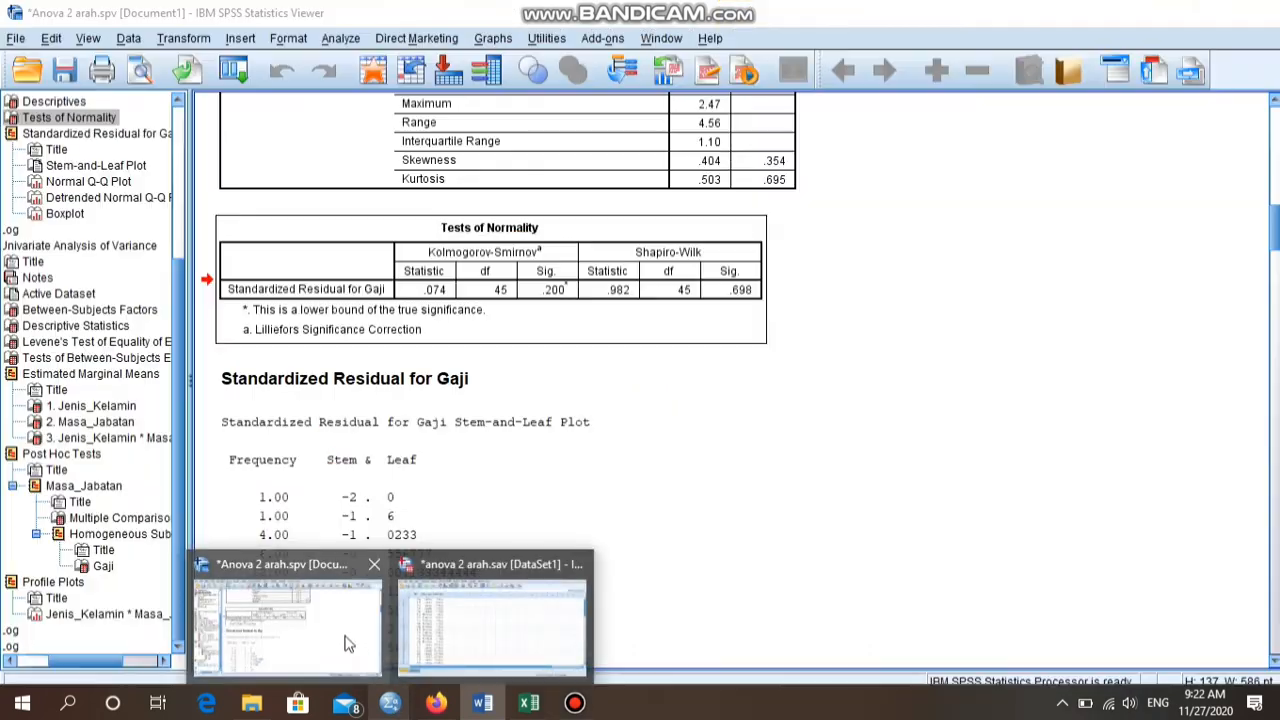
left_click(348, 643)
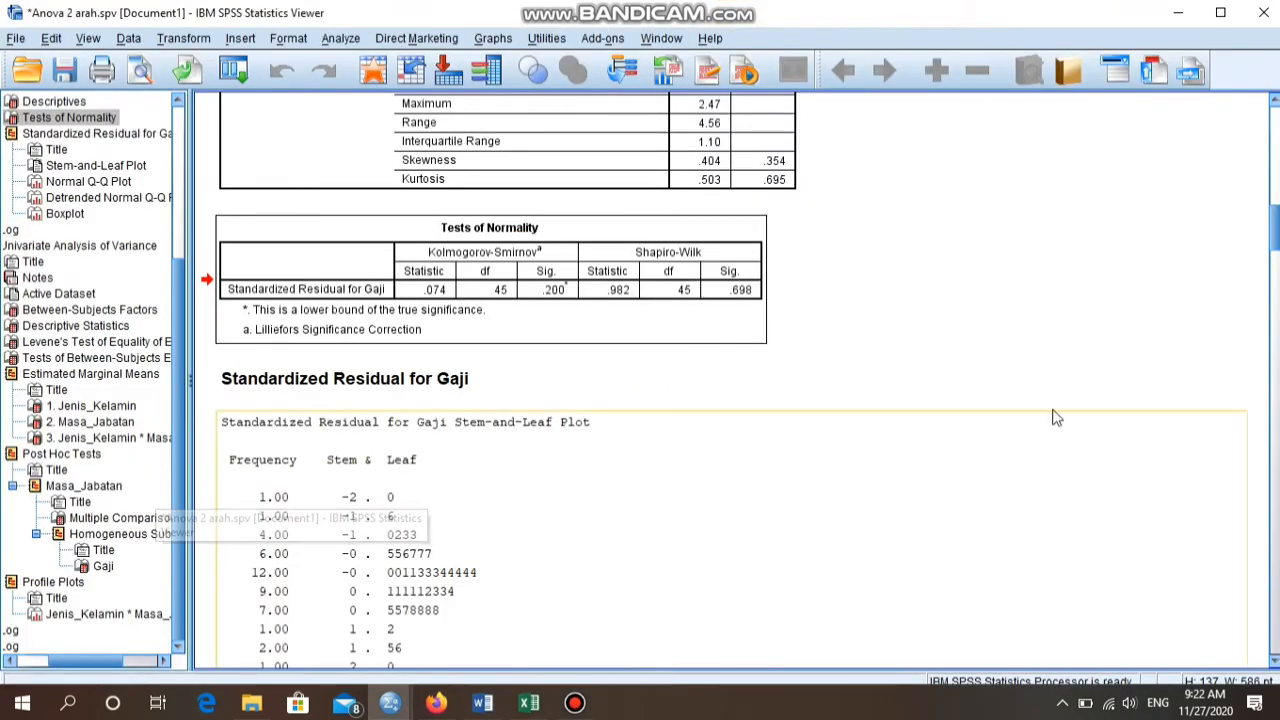
left_click_drag(1276, 238, 1276, 467)
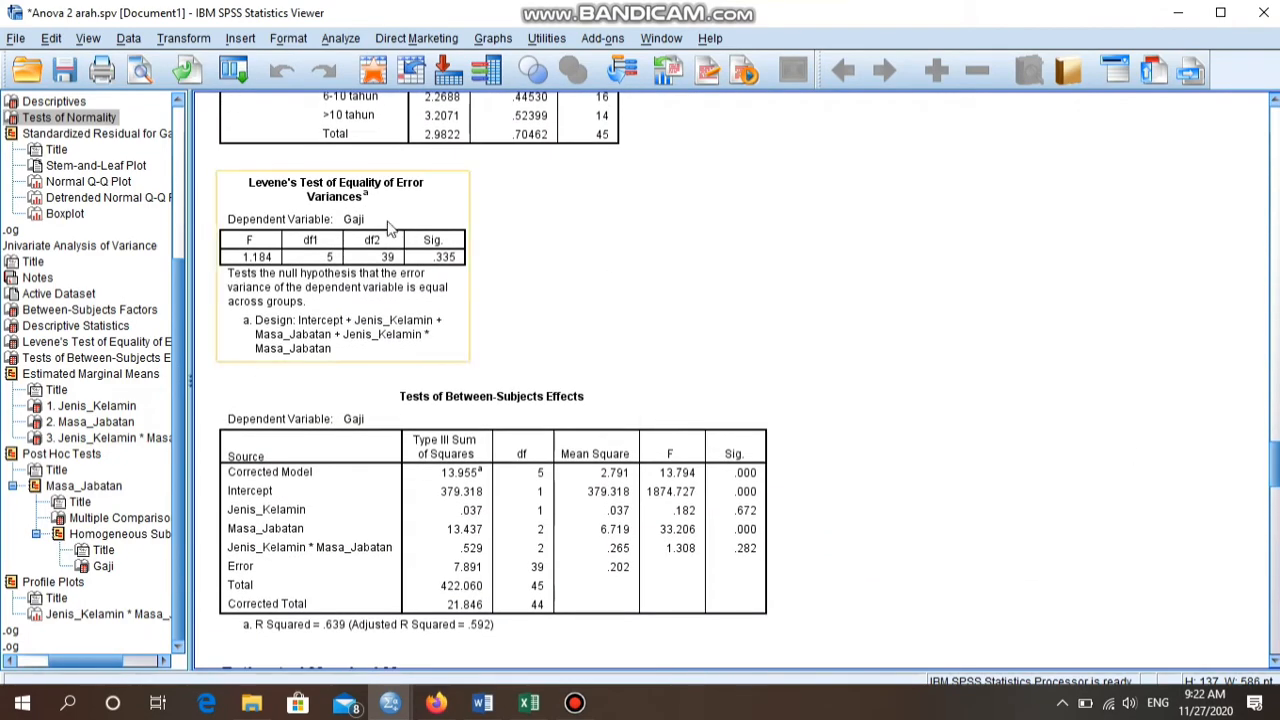
right_click(445, 205)
left_click(467, 236)
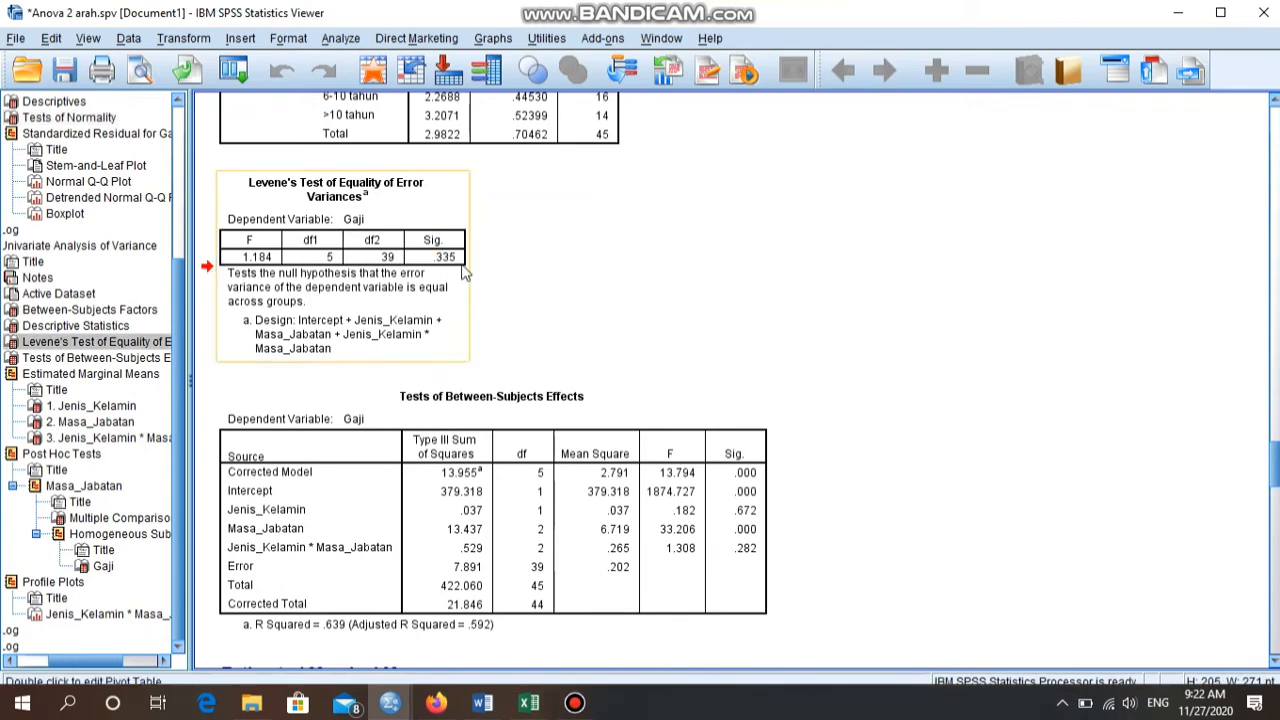
Return to the Tugas statistik2 Pertemuan 12 document in Word and read the Levene's test table and its interpretation under Uji Homogenitas.
mouse_move(482, 703)
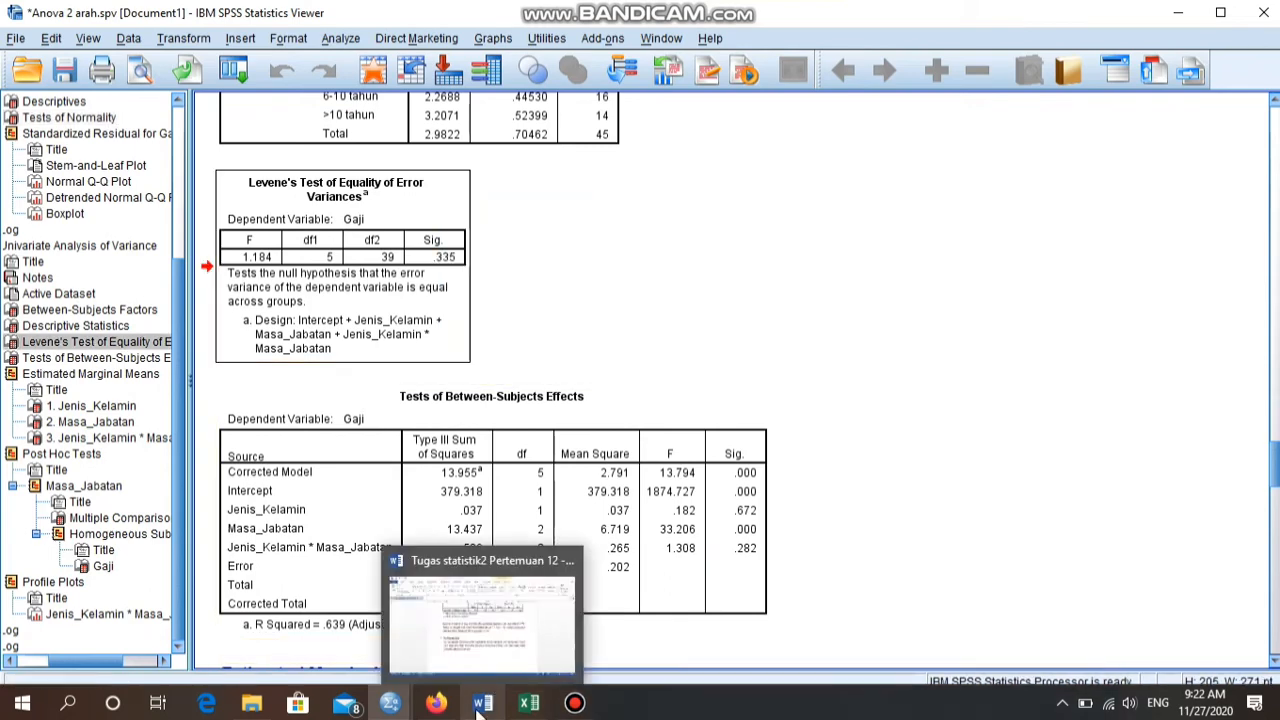
left_click(521, 648)
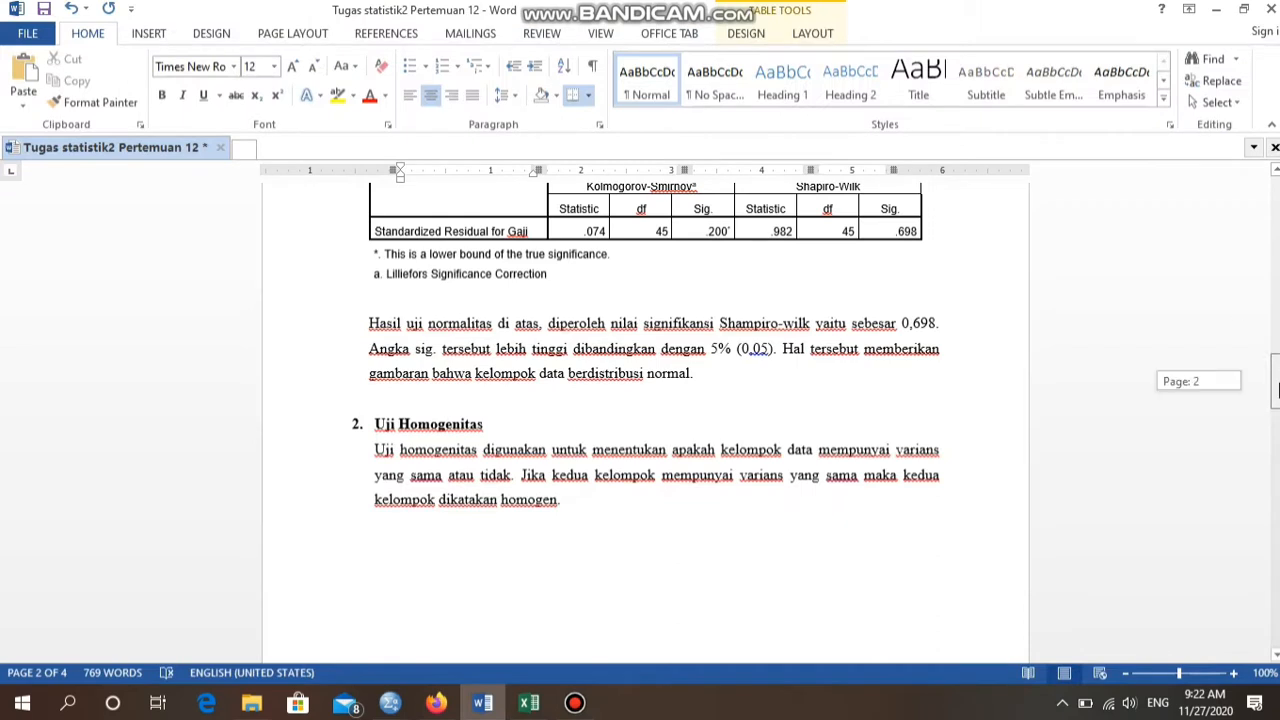
left_click_drag(1277, 390, 1277, 441)
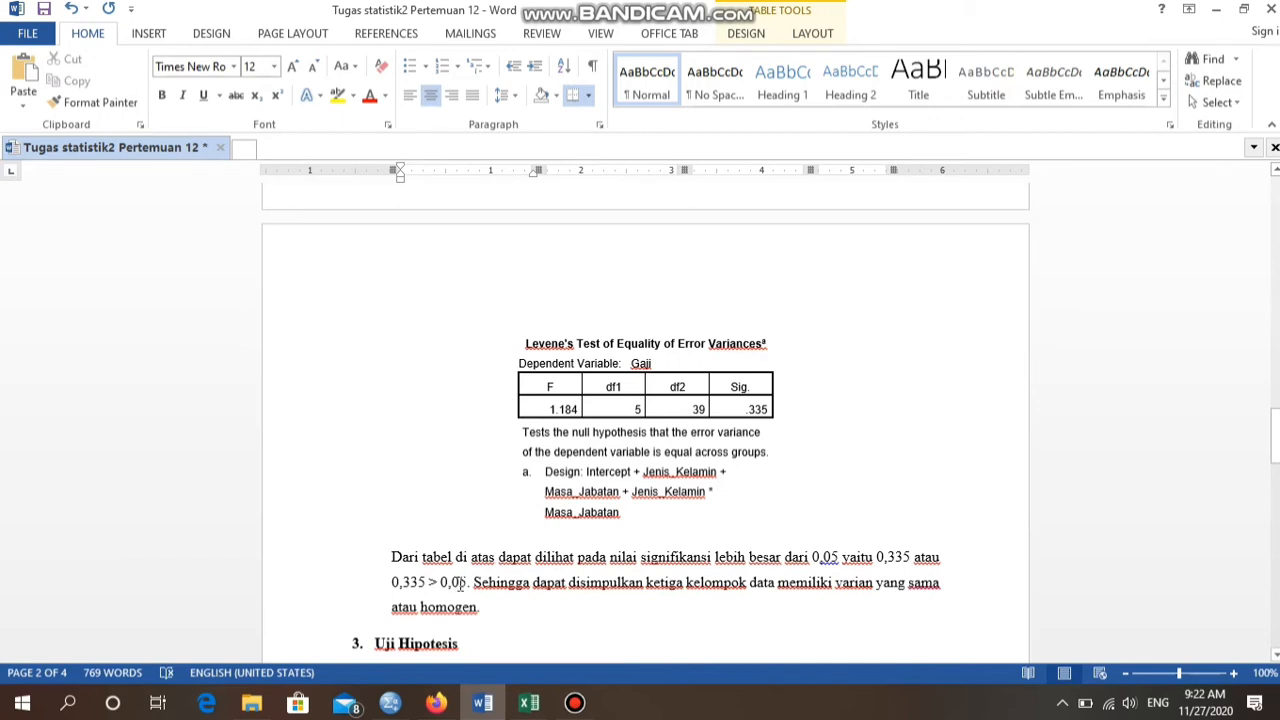
left_click(467, 585)
type(".")
left_click_drag(1277, 450, 1277, 461)
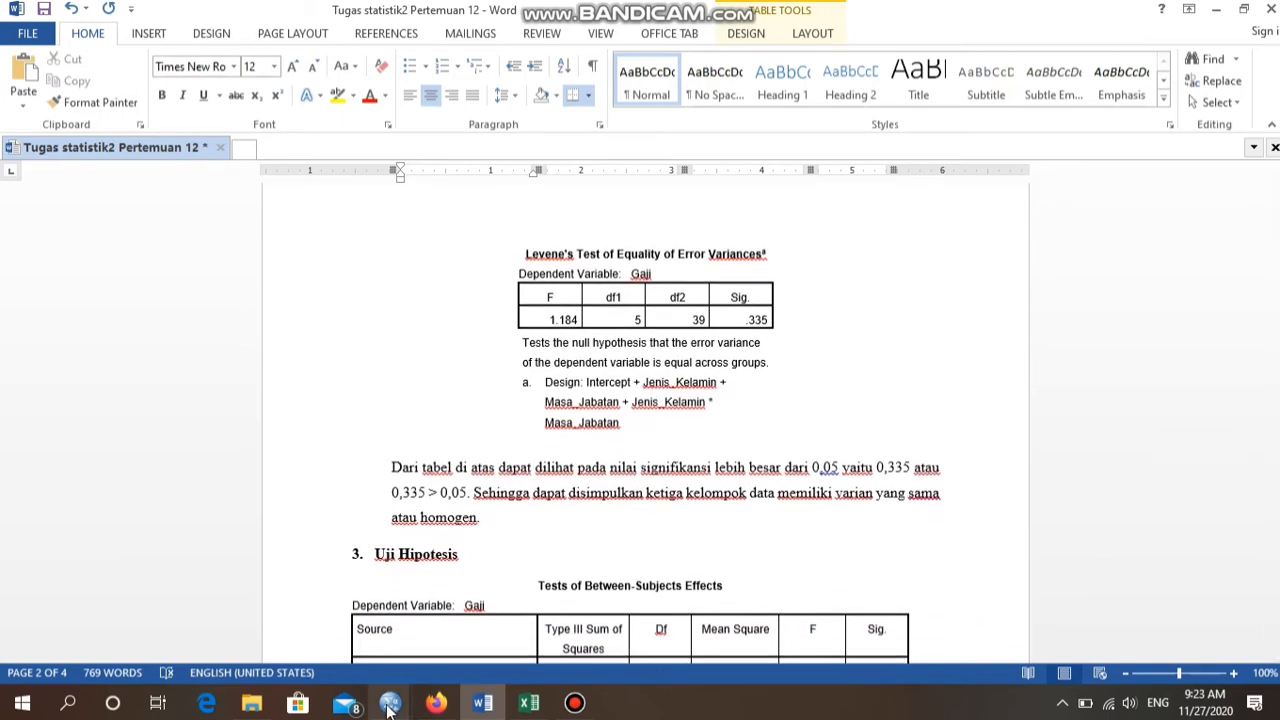
Switch back to the SPSS Viewer output and copy the Tests of Between-Subjects Effects table for Gaji.
mouse_move(390, 706)
left_click(349, 645)
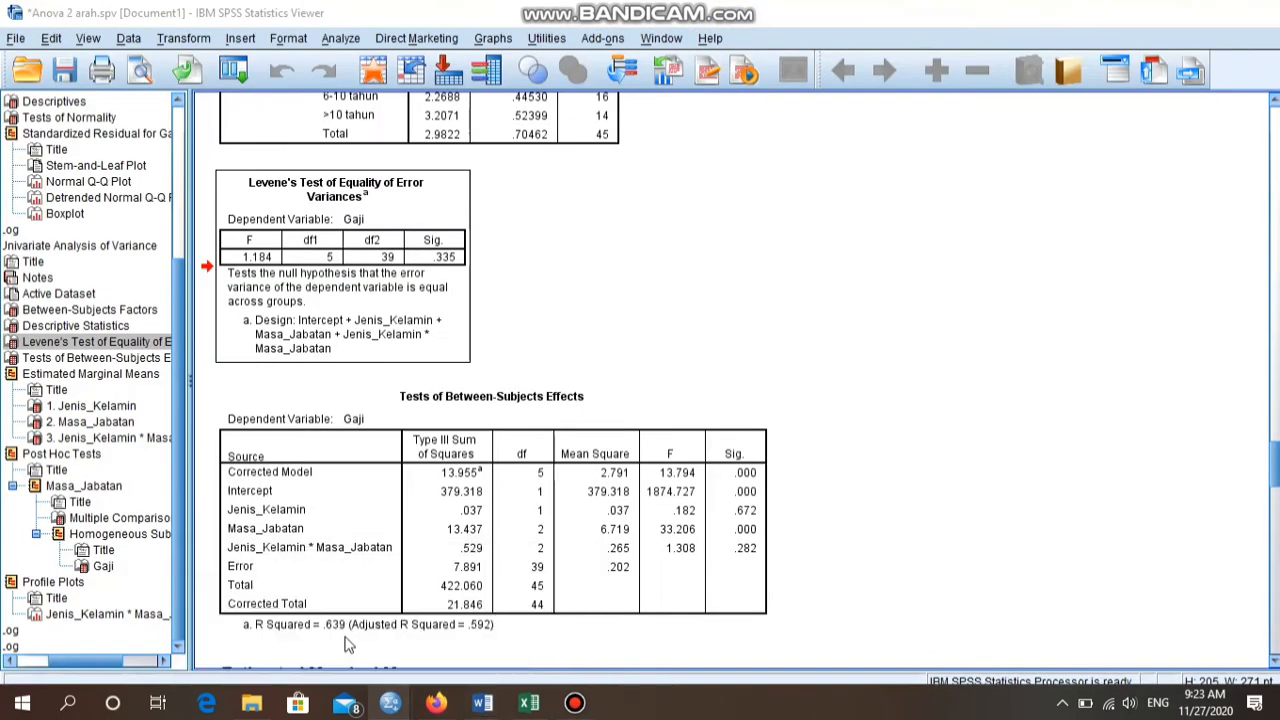
right_click(640, 406)
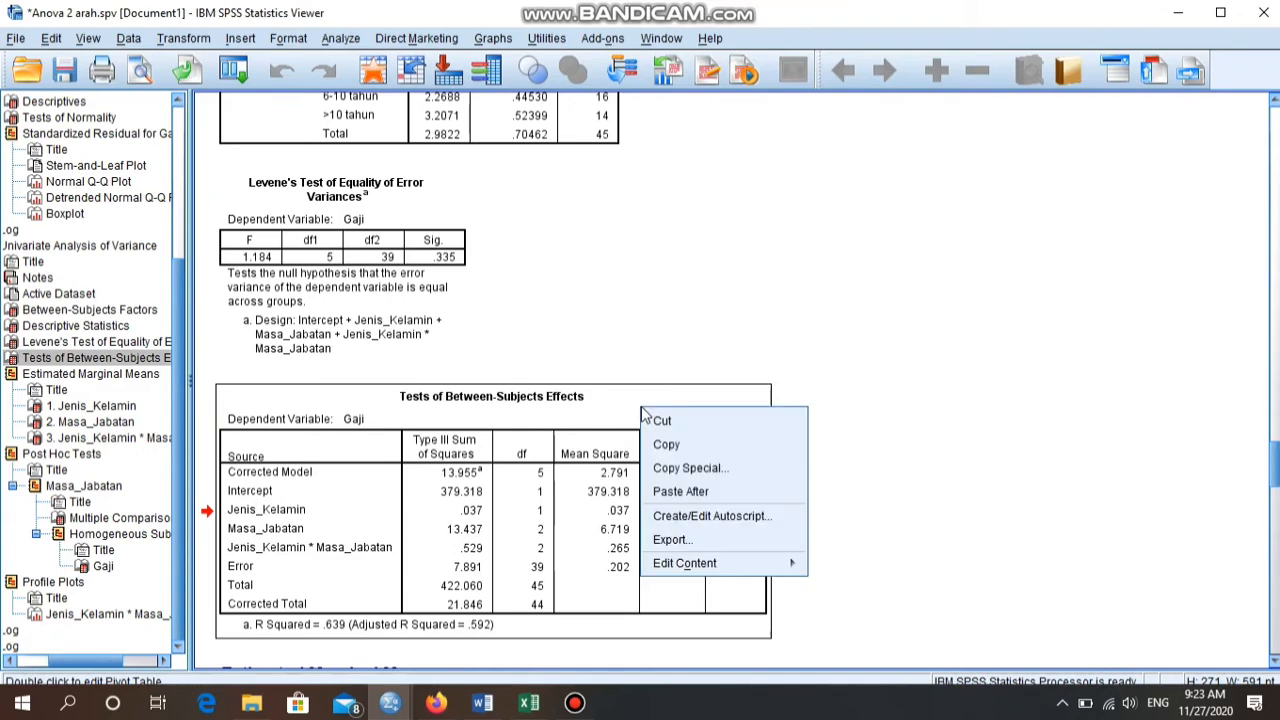
left_click(666, 447)
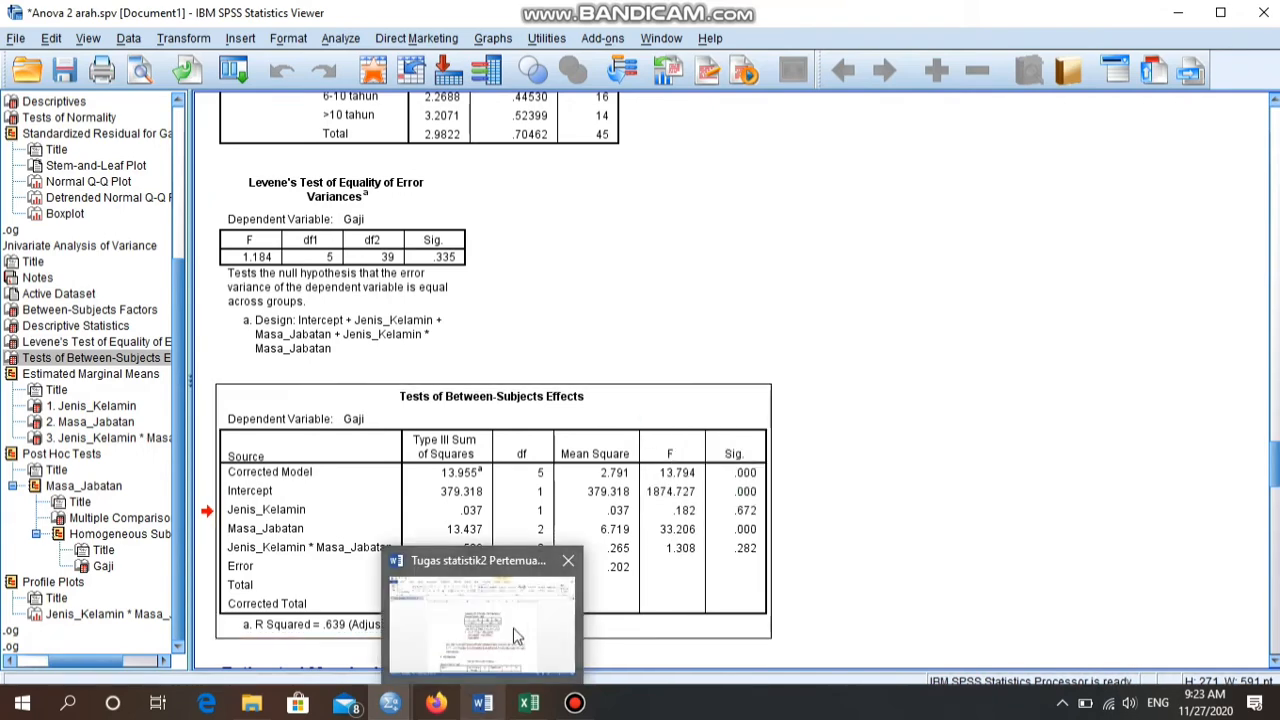
Return to the Word document and examine the Tests of Between-Subjects Effects table and hypothesis 1 under Uji Hipotesis.
left_click(480, 705)
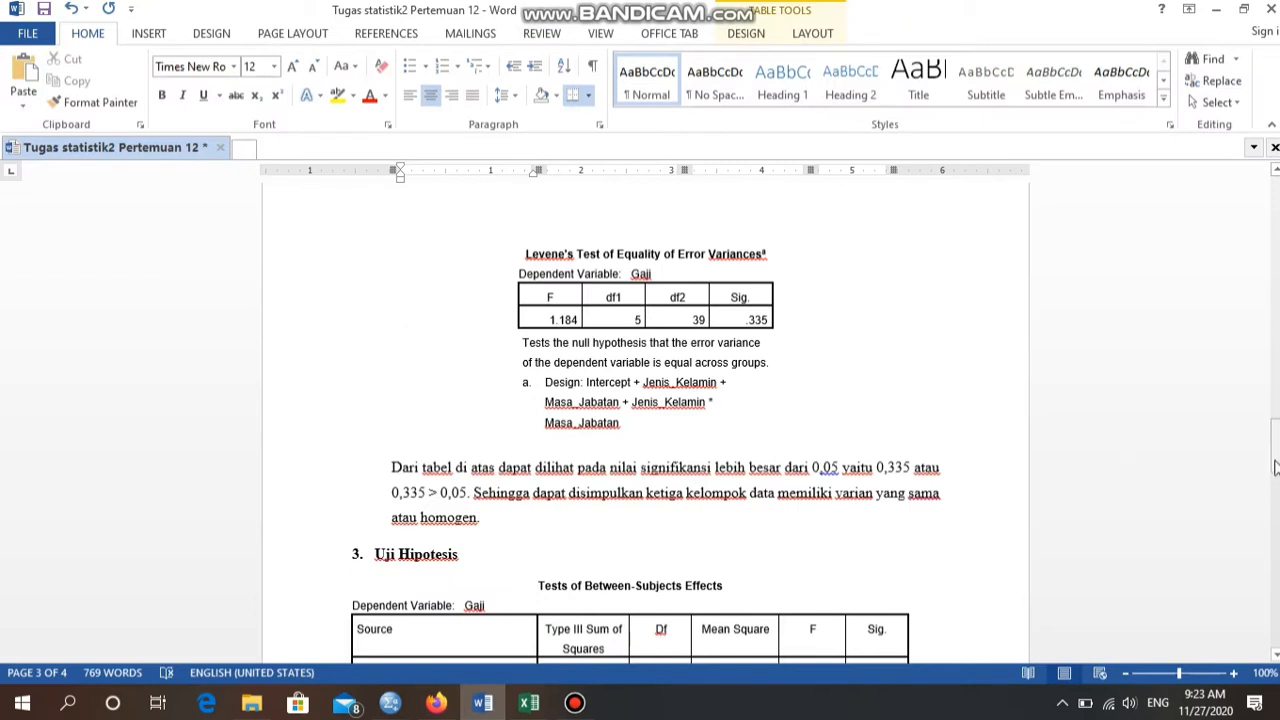
left_click_drag(1274, 462, 1274, 494)
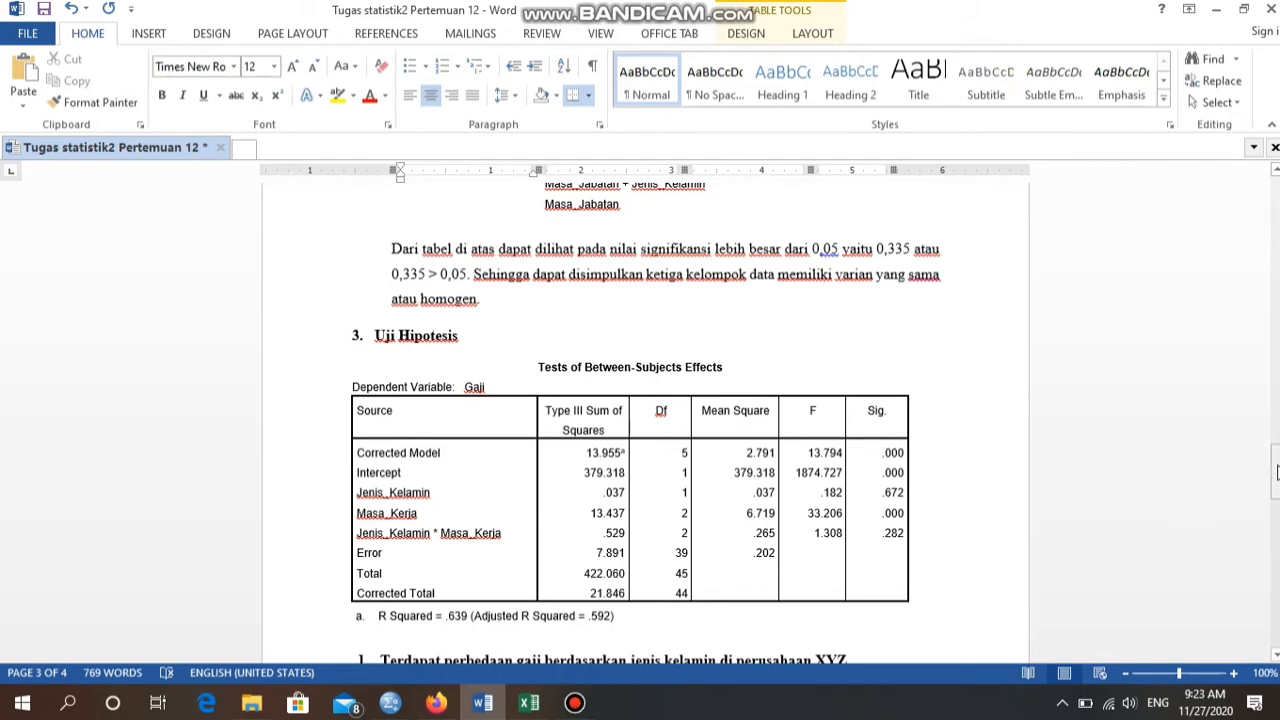
left_click_drag(1274, 466, 1276, 510)
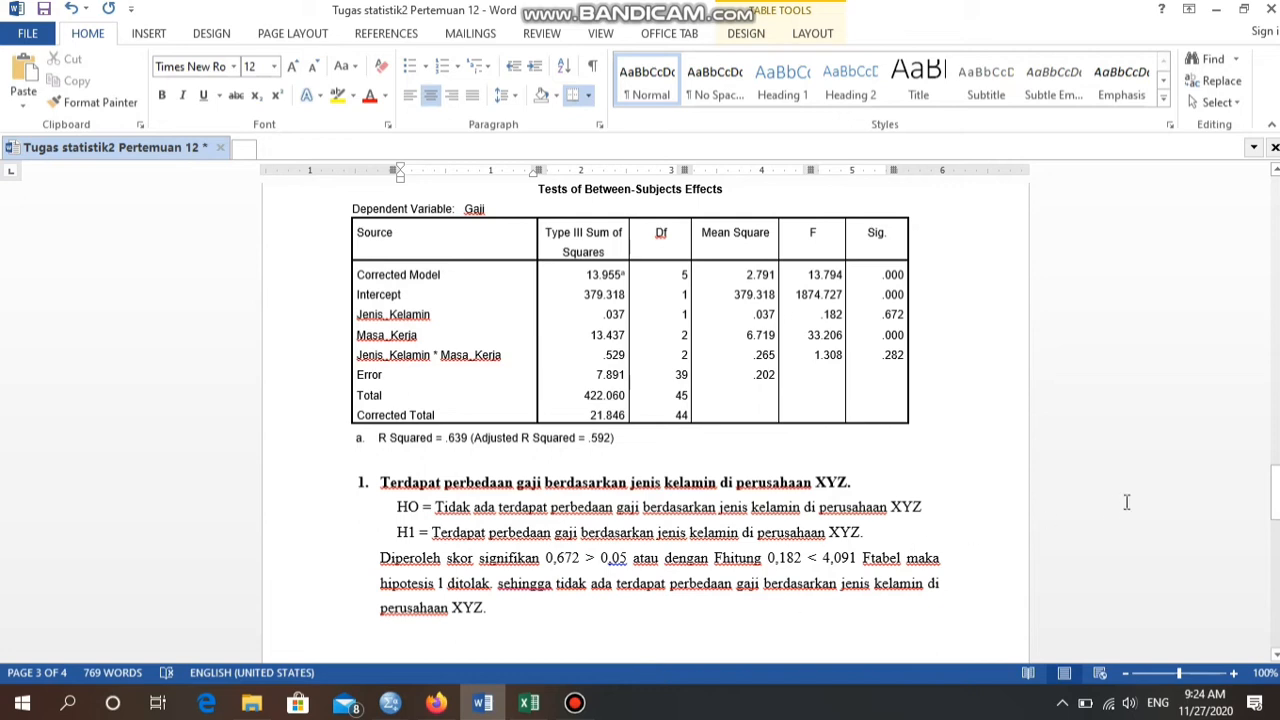
Insert the missing space after "H2 =" in the second hypothesis, on salary differences by masa kerja.
left_click_drag(1275, 510, 1274, 553)
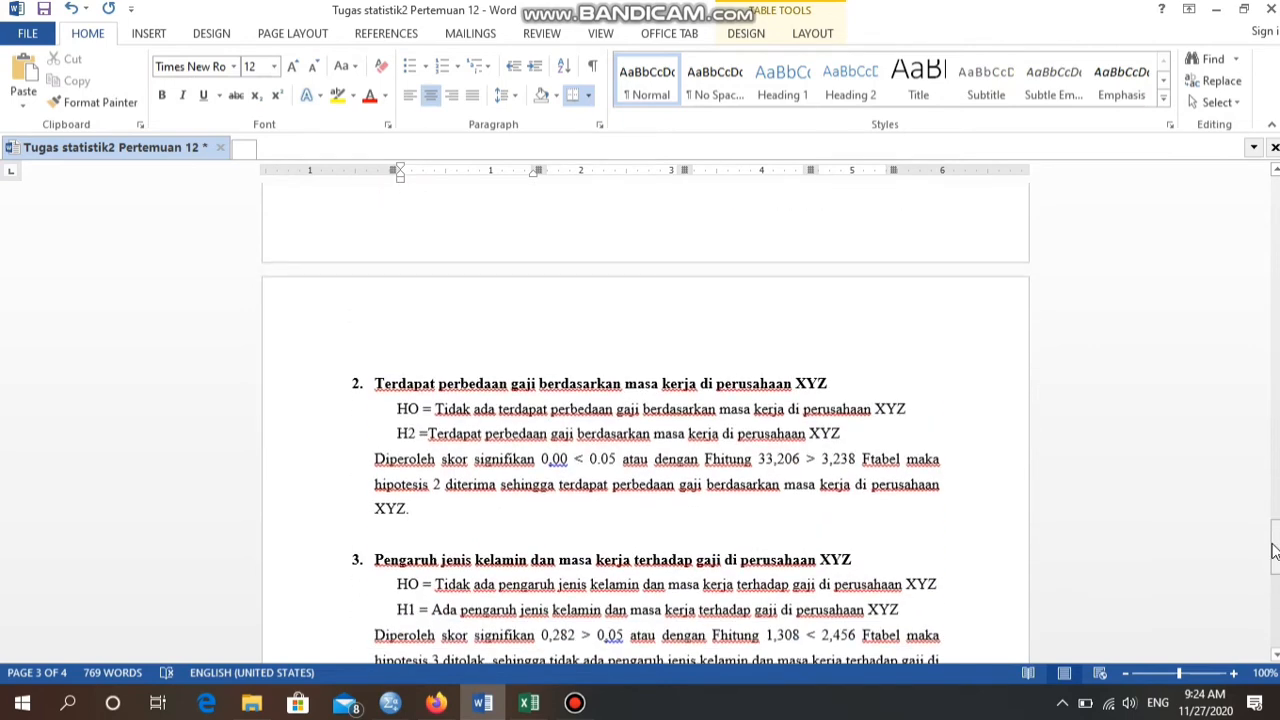
left_click_drag(1274, 556, 1275, 537)
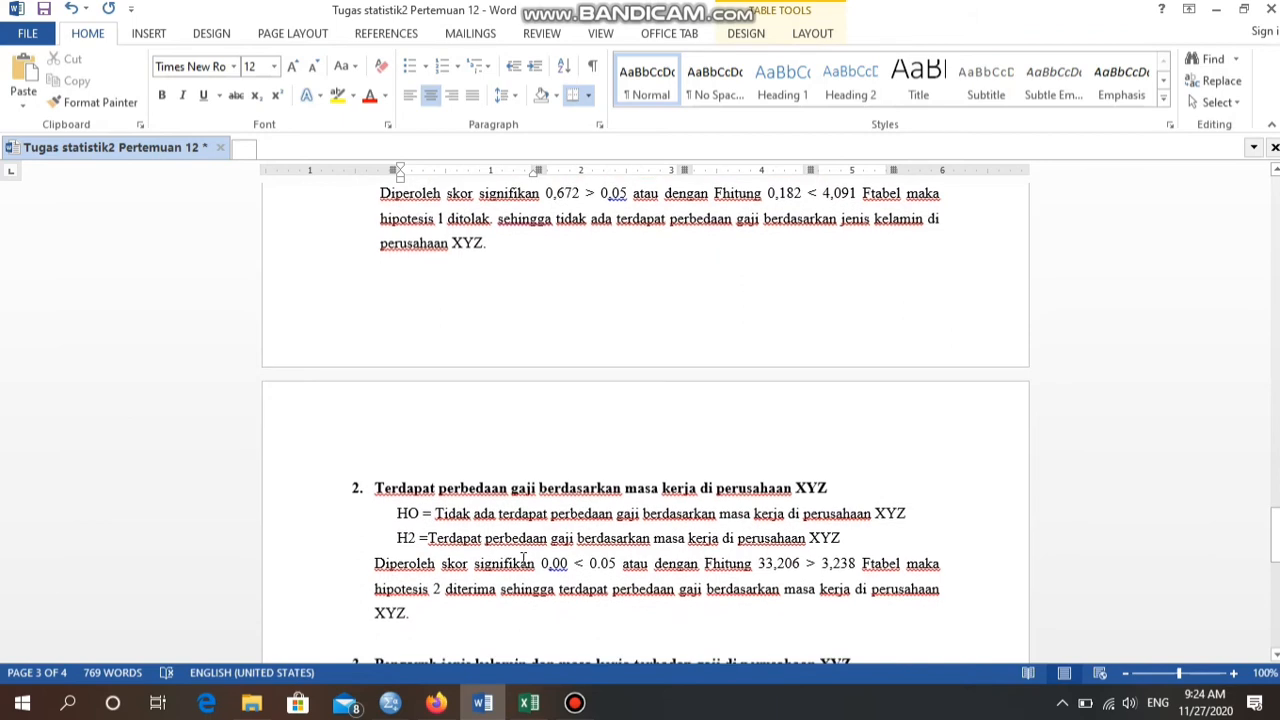
left_click(428, 537)
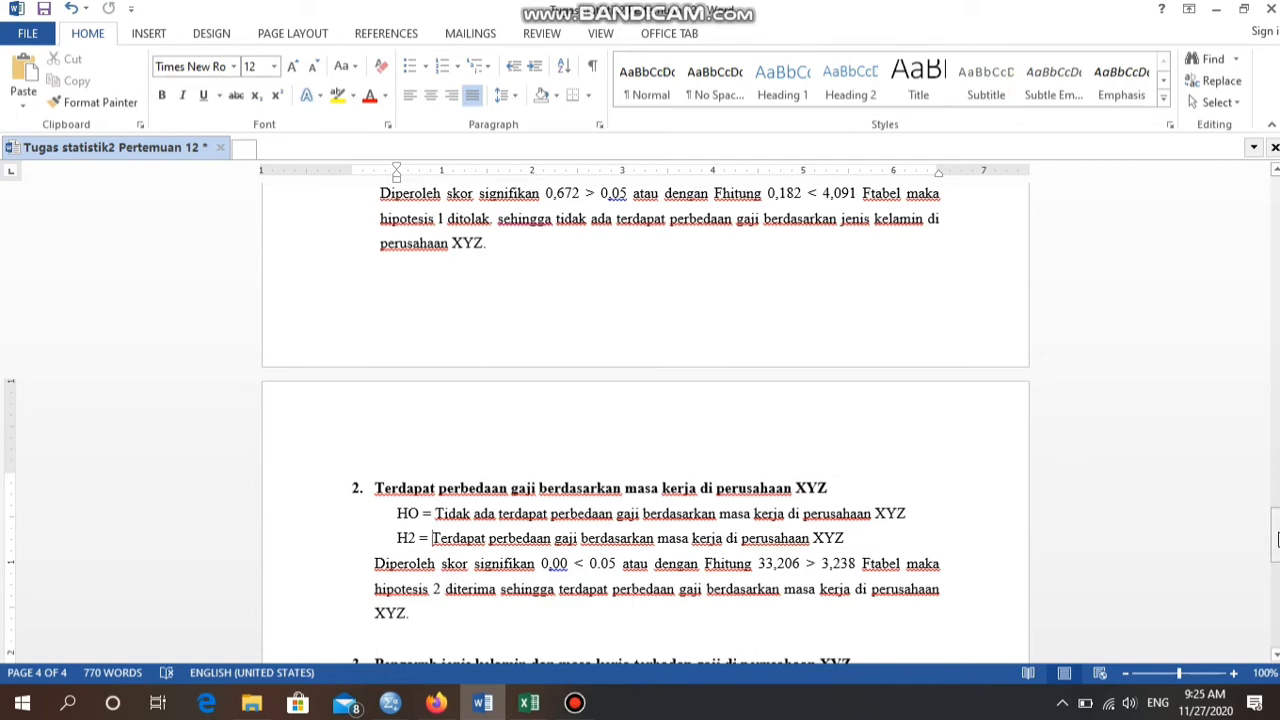
Compare the Masa_Kerja row of the Tests of Between-Subjects Effects table with the conclusion written for hypothesis 2.
left_click_drag(1276, 540, 1276, 480)
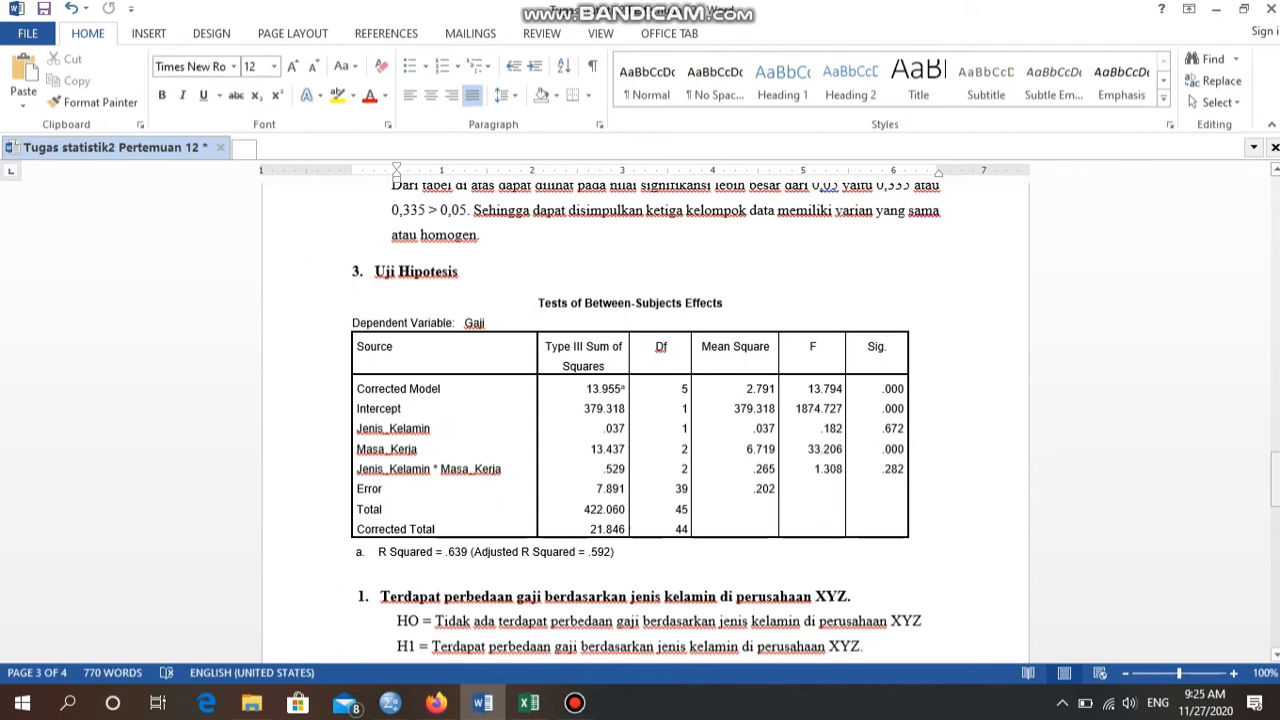
left_click_drag(1275, 478, 1275, 537)
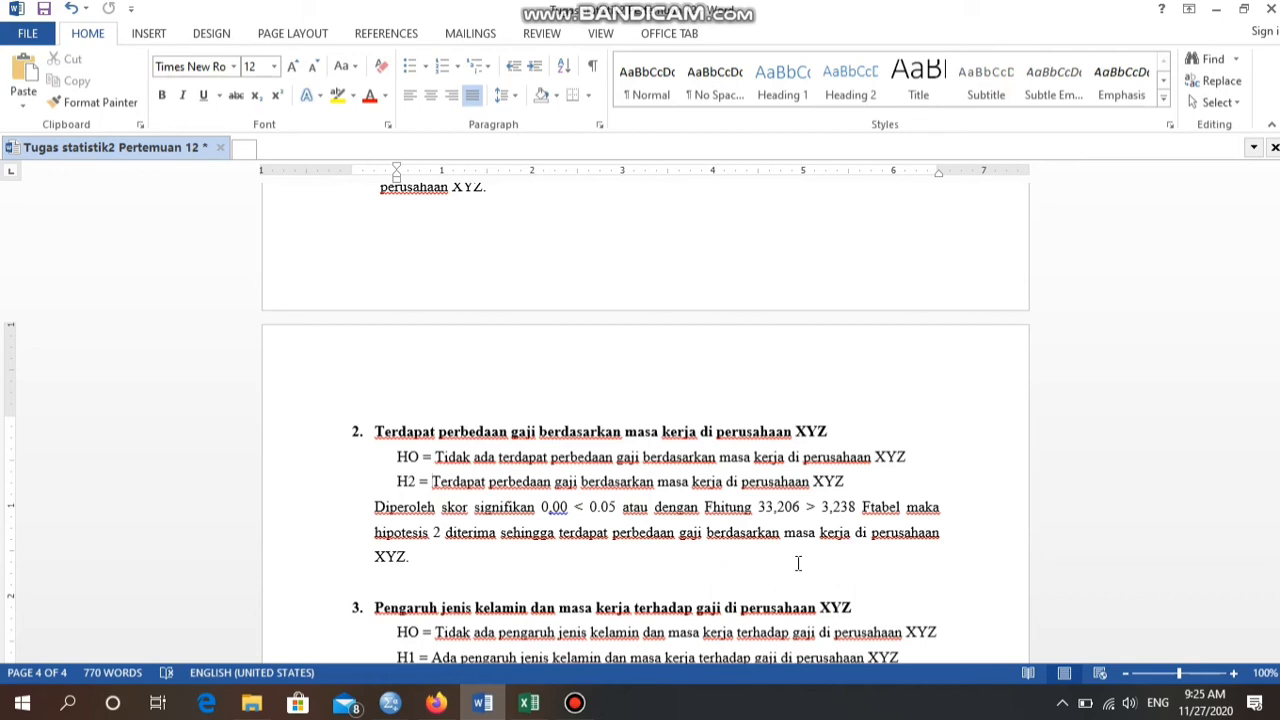
left_click(1275, 540)
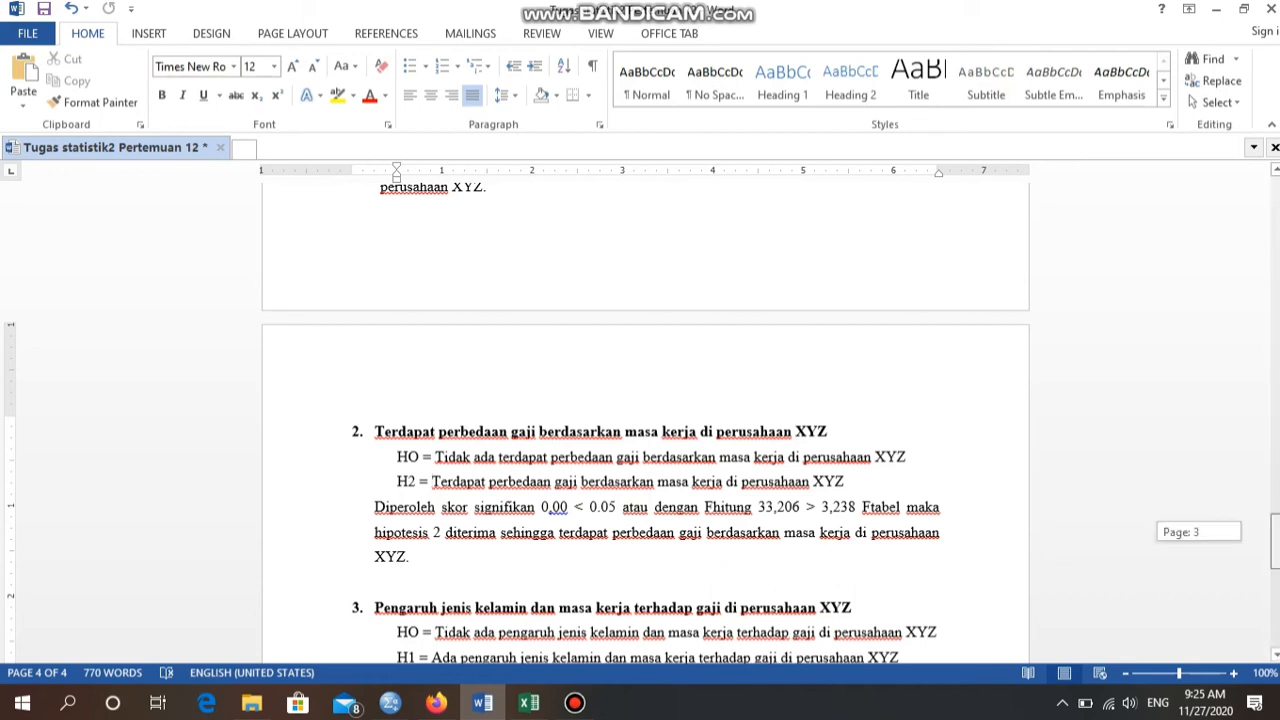
left_click_drag(1275, 540, 1275, 550)
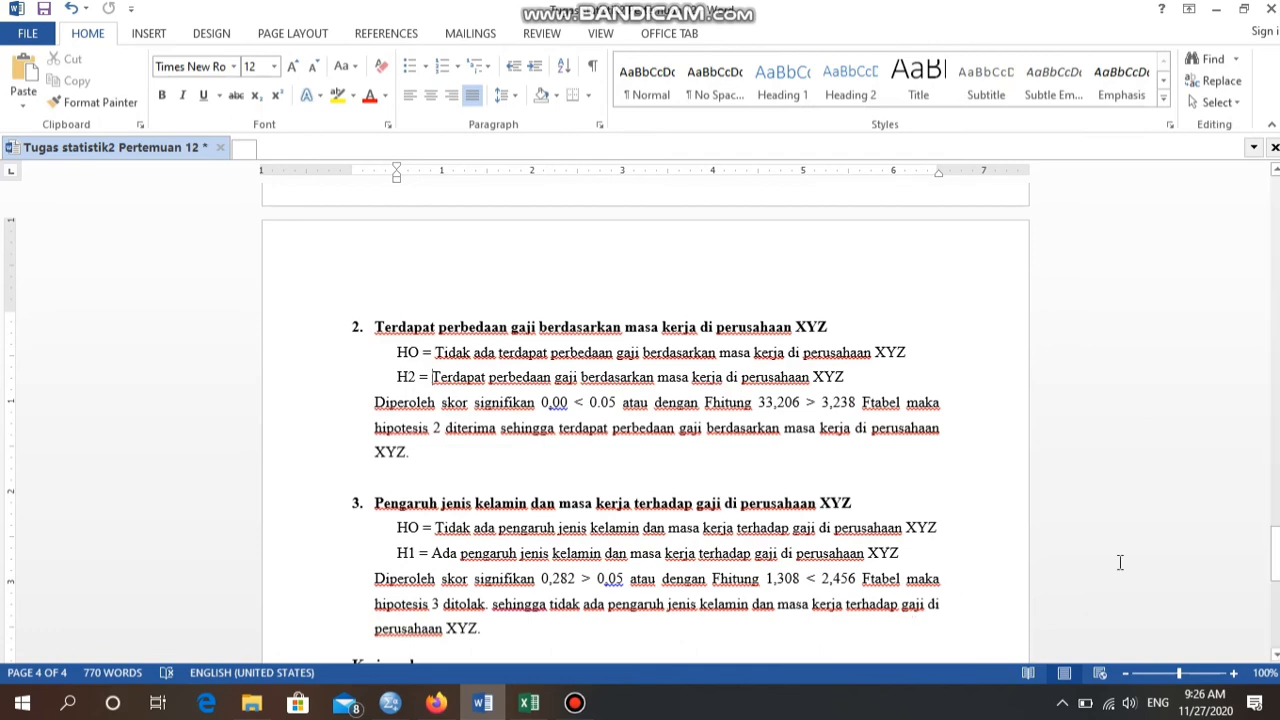
Check the Jenis_Kelamin * Masa_Kerja row against the hypothesis 3 conclusion and read the closing Kesimpulan paragraph.
left_click_drag(1276, 562, 1277, 484)
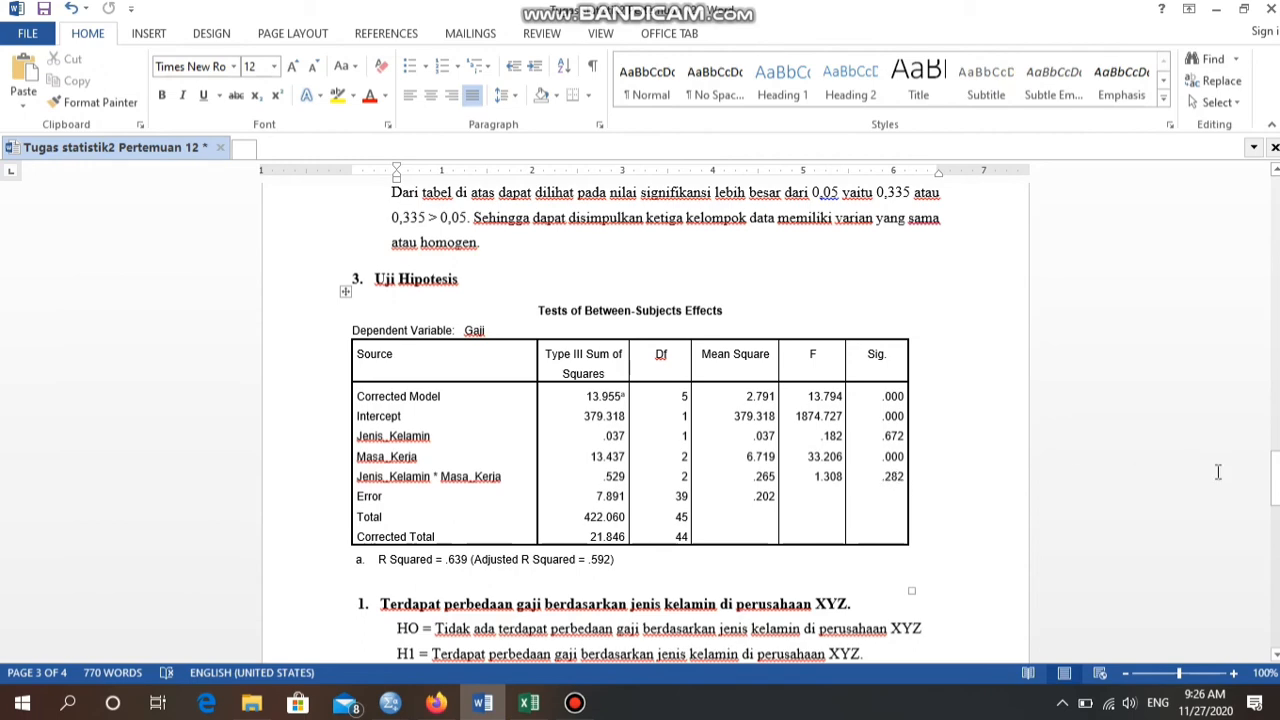
left_click_drag(1275, 478, 1275, 490)
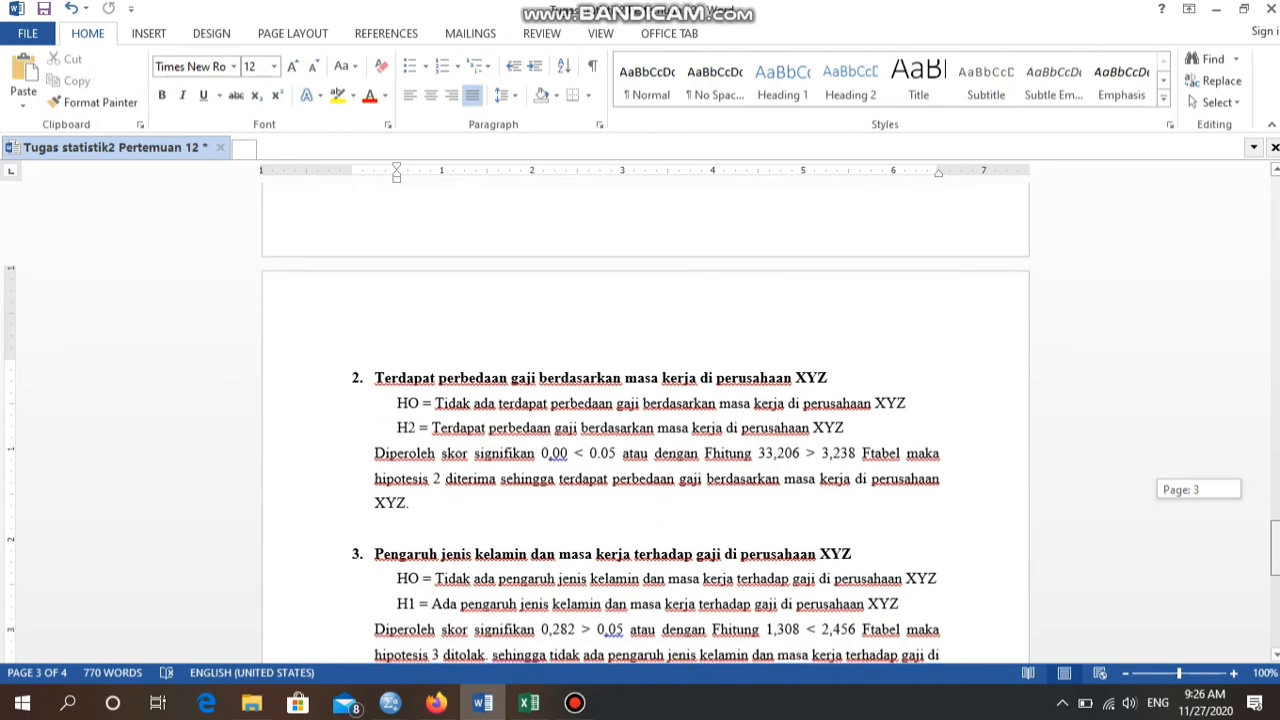
left_click_drag(1275, 548, 1275, 552)
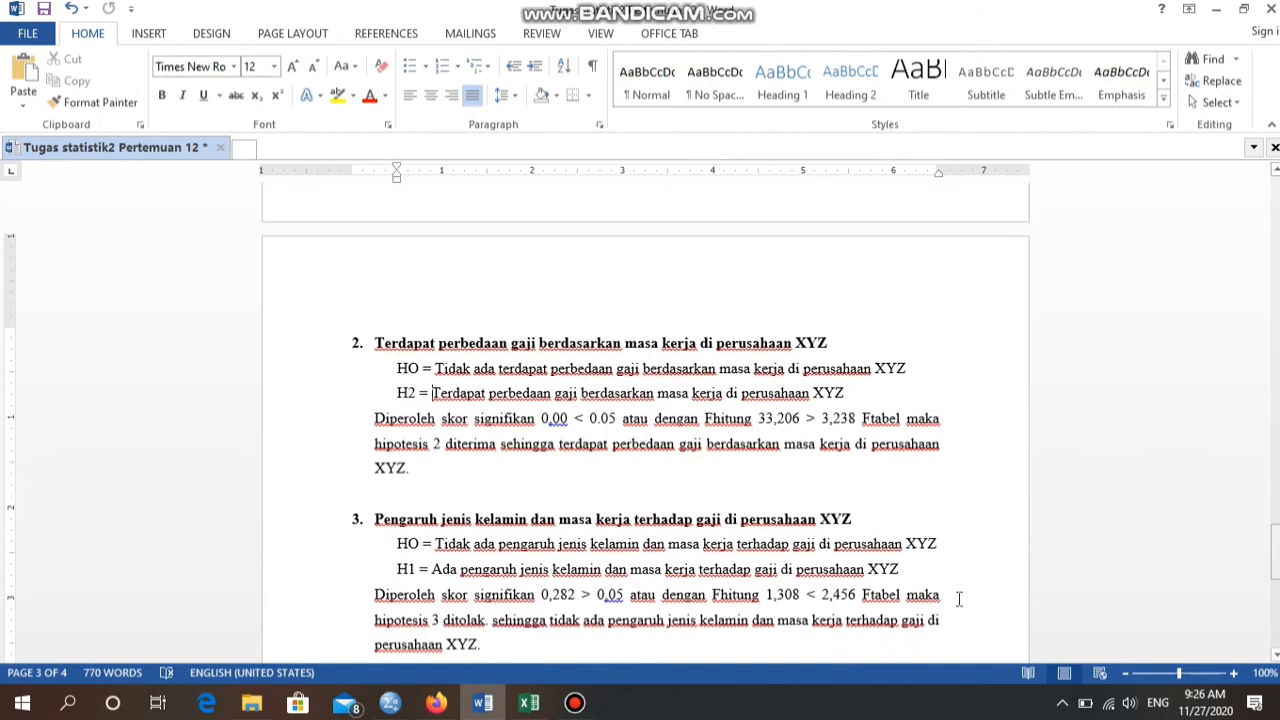
left_click(549, 594)
left_click_drag(1275, 550, 1275, 573)
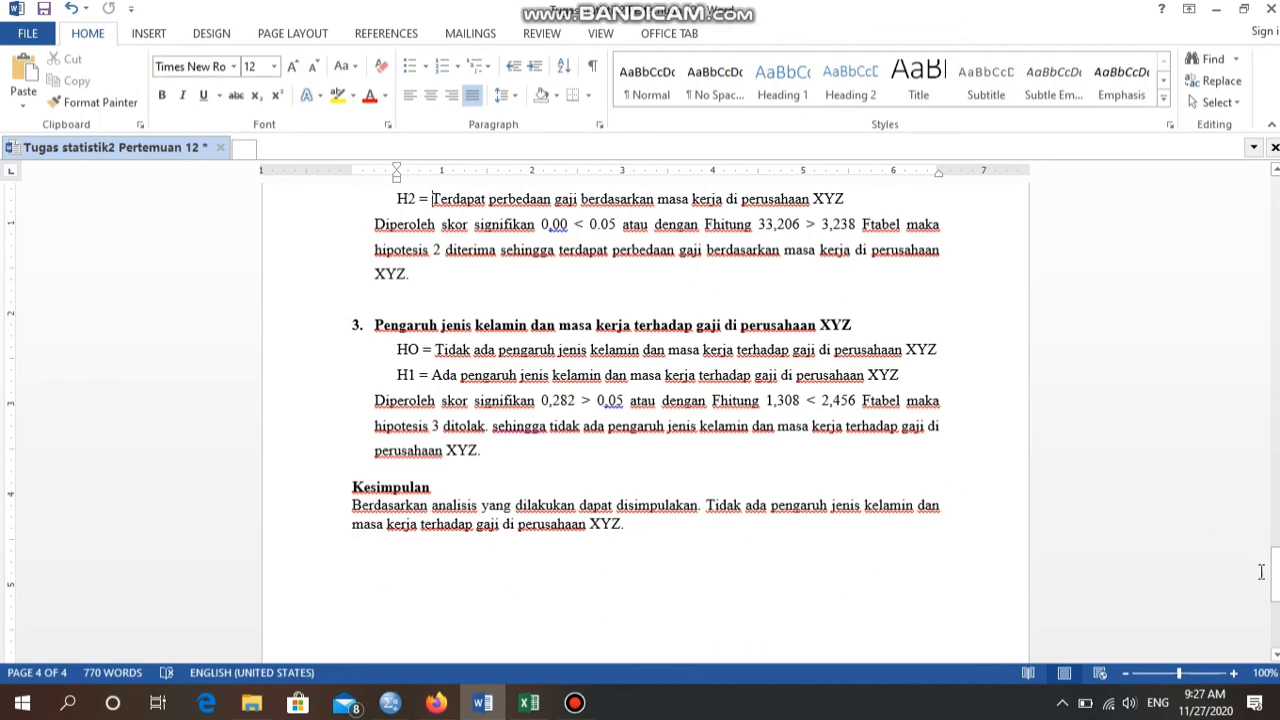
mouse_move(1274, 576)
left_mouse_down()
mouse_move(1274, 549)
mouse_move(1274, 577)
left_mouse_up()
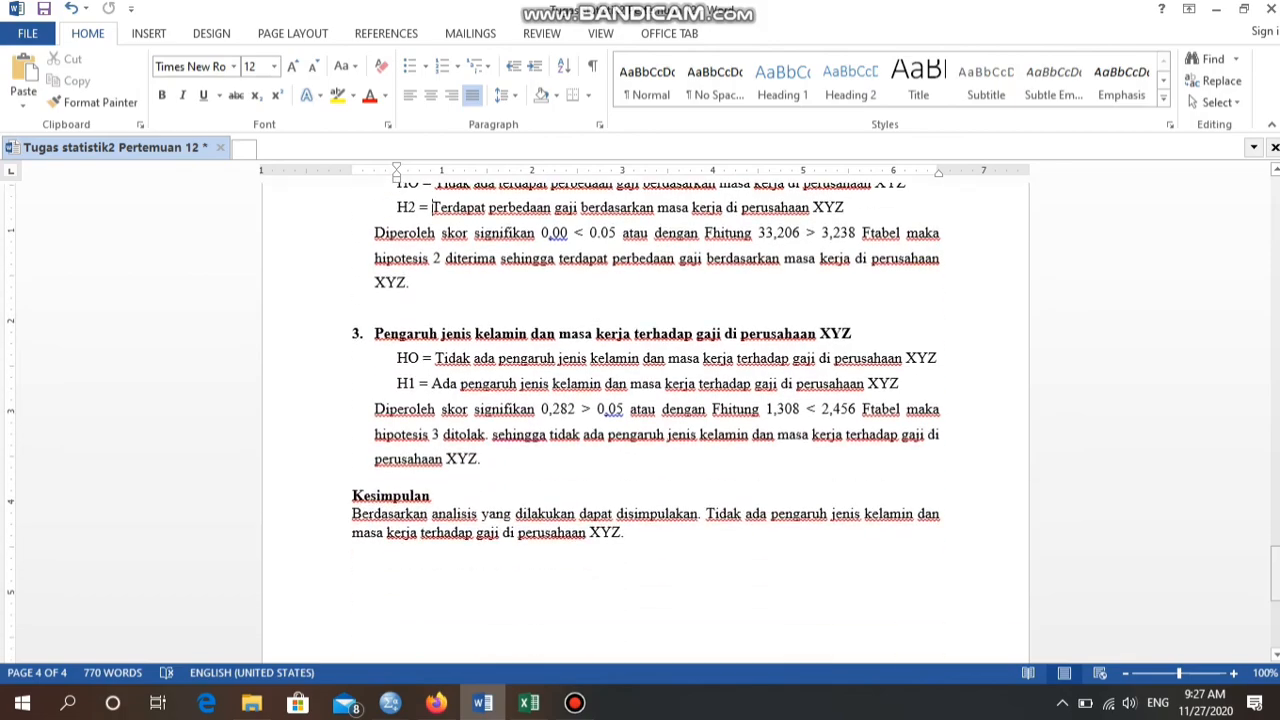